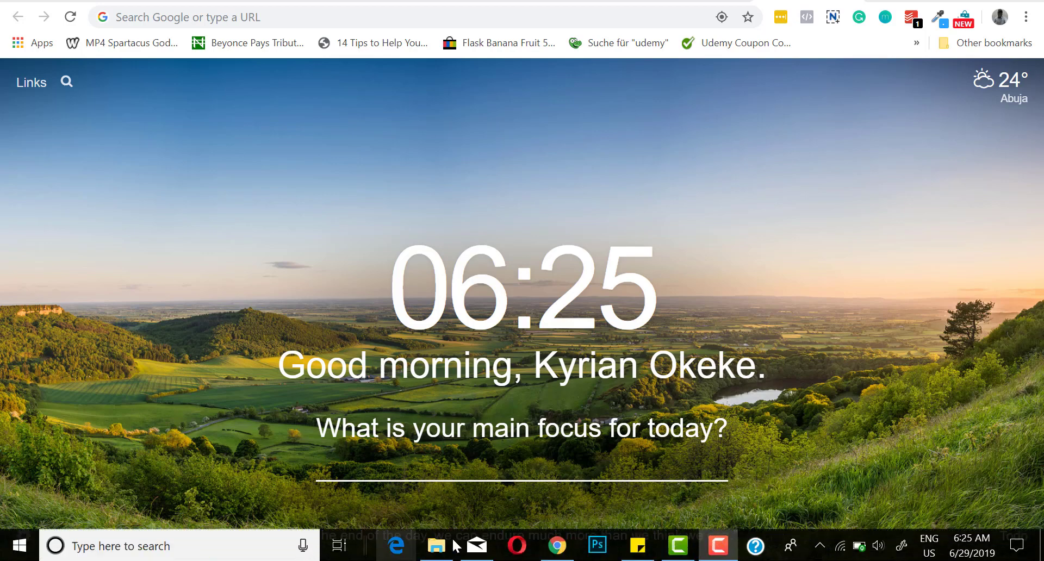
- Switch to File Explorer and open the INSTRUCTIONS text document in the Facebook Quiz Generator folder
{"action": "left_click", "coordinate": [425, 546]}
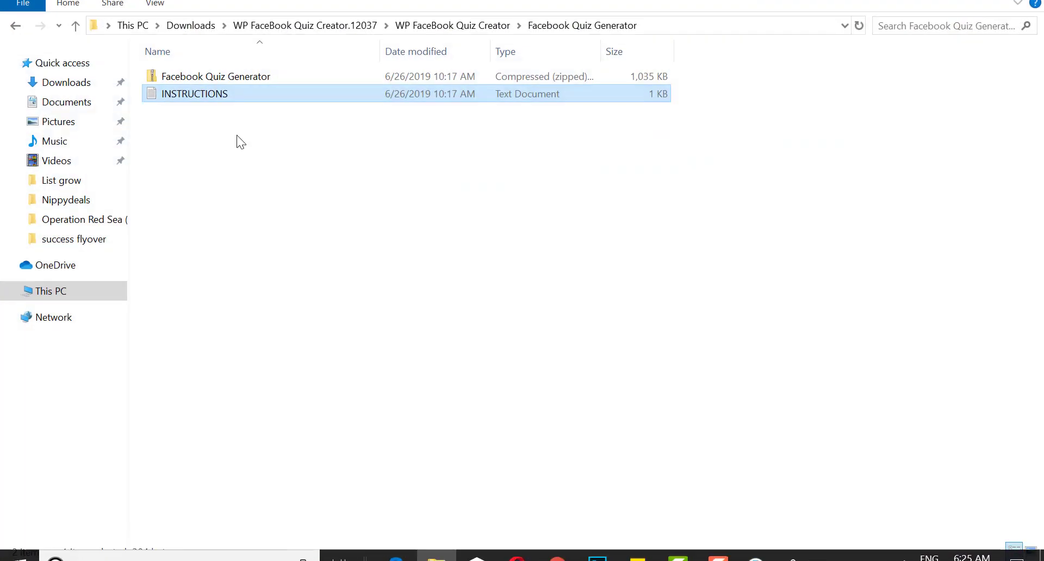
{"action": "left_click", "coordinate": [278, 71]}
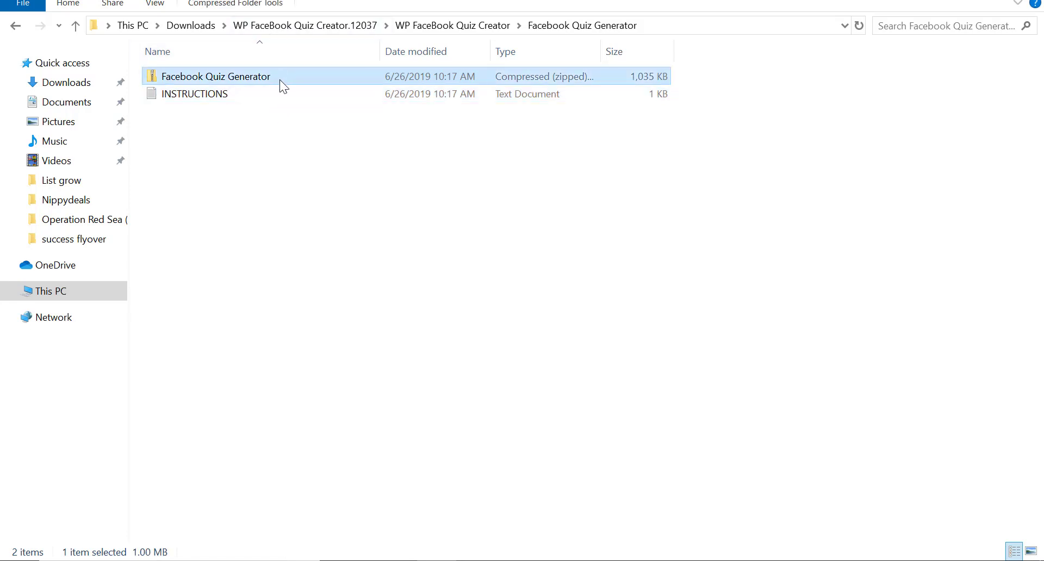
{"action": "left_click", "coordinate": [277, 97]}
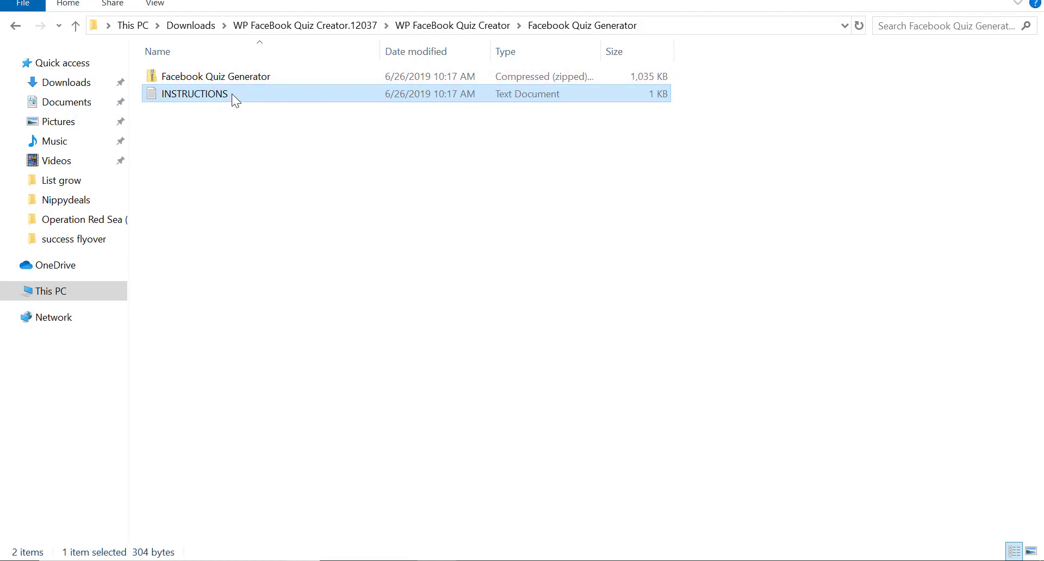
{"action": "right_click", "coordinate": [269, 96]}
{"action": "left_click", "coordinate": [283, 101]}
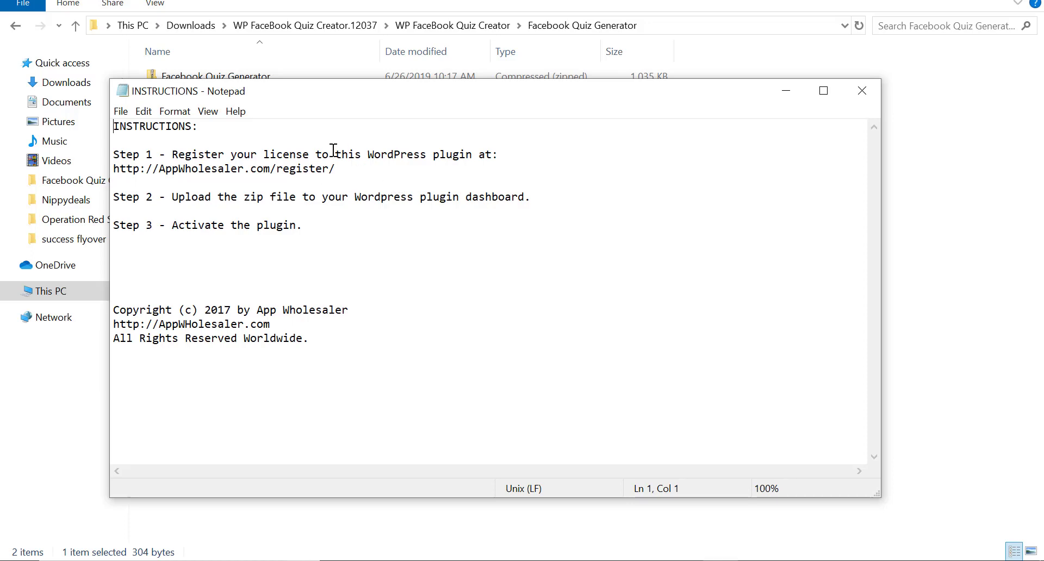
{"action": "left_click", "coordinate": [787, 93]}
{"action": "left_click", "coordinate": [539, 547]}
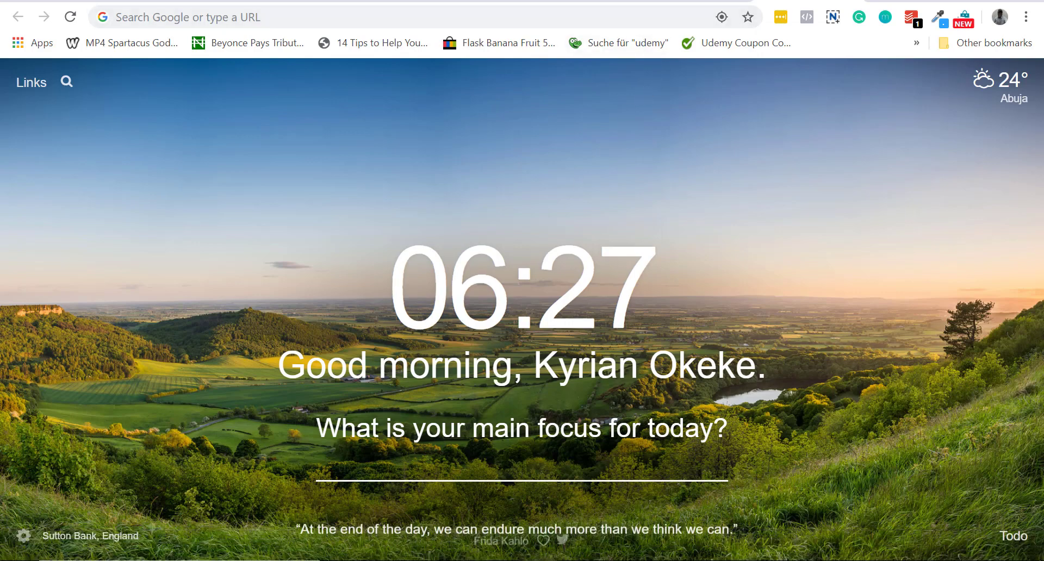
{"action": "left_click", "coordinate": [720, 545]}
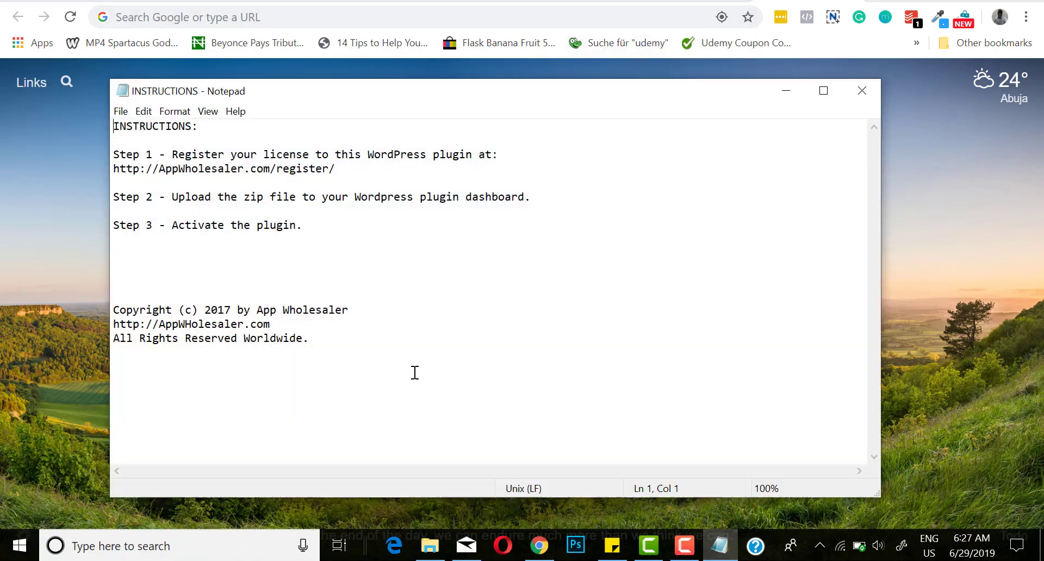
{"action": "double_click", "coordinate": [181, 170]}
{"action": "left_click", "coordinate": [181, 170]}
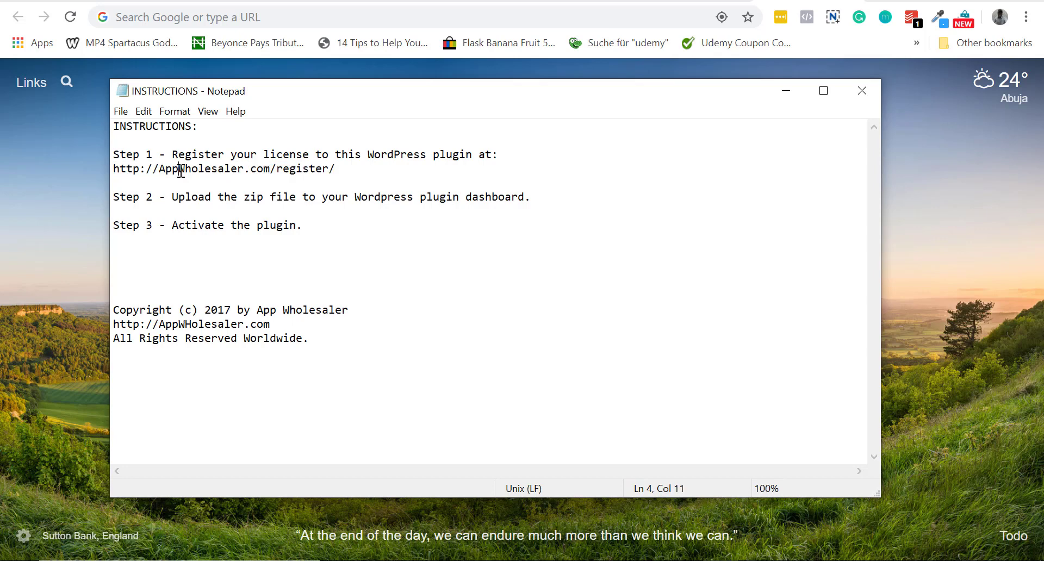
{"action": "double_click", "coordinate": [182, 170]}
{"action": "key", "text": "ctrl+c"}
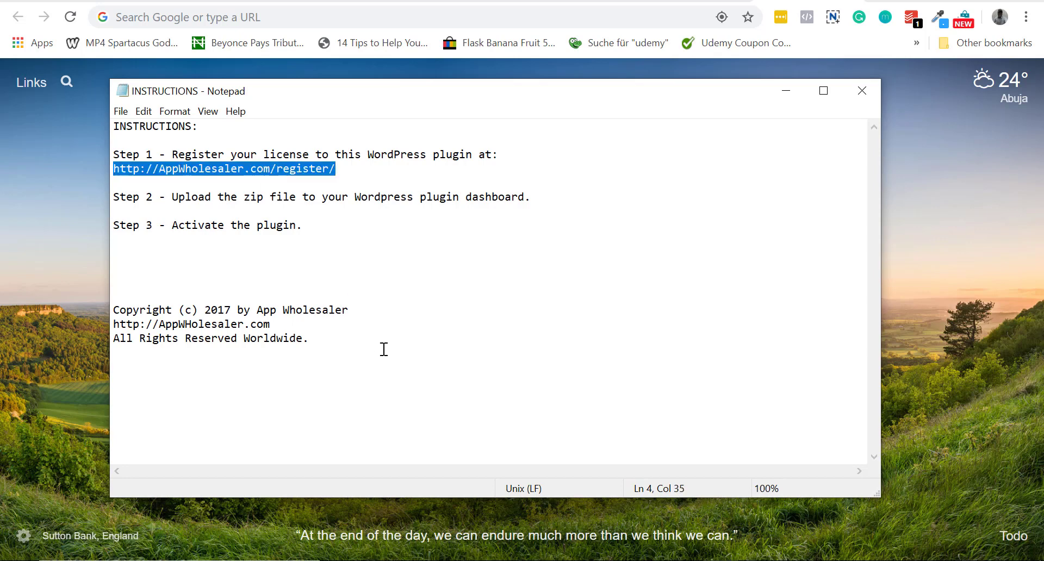
- Switch to Chrome, load the copied AppWholesaler registration address, and look over the Product Registration form
{"action": "left_click", "coordinate": [539, 549]}
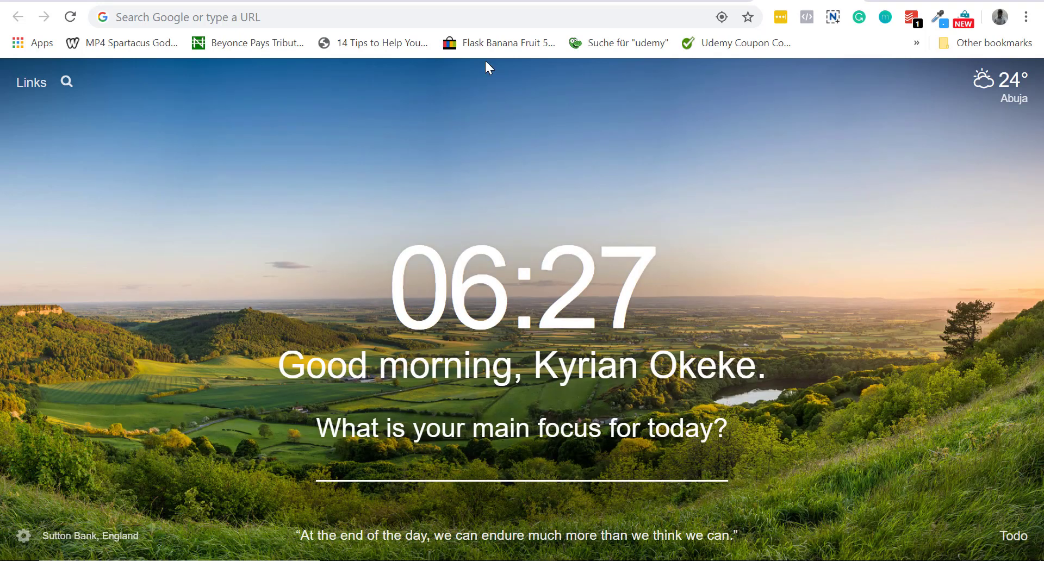
{"action": "left_click", "coordinate": [483, 21]}
{"action": "key", "text": "ctrl+v"}
{"action": "key", "text": "Return"}
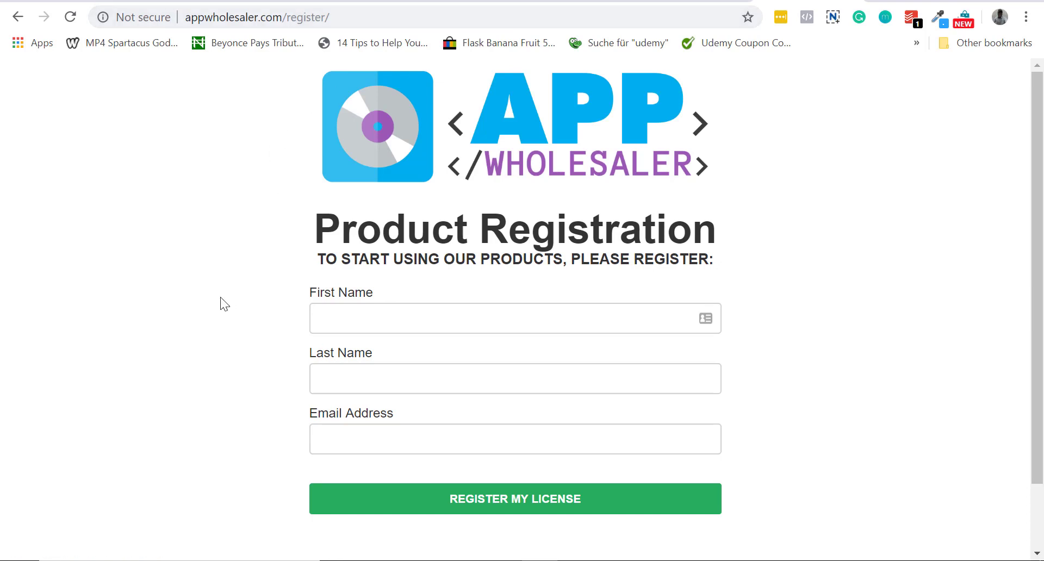
{"action": "scroll", "coordinate": [170, 331], "scroll_direction": "down", "scroll_amount": 2}
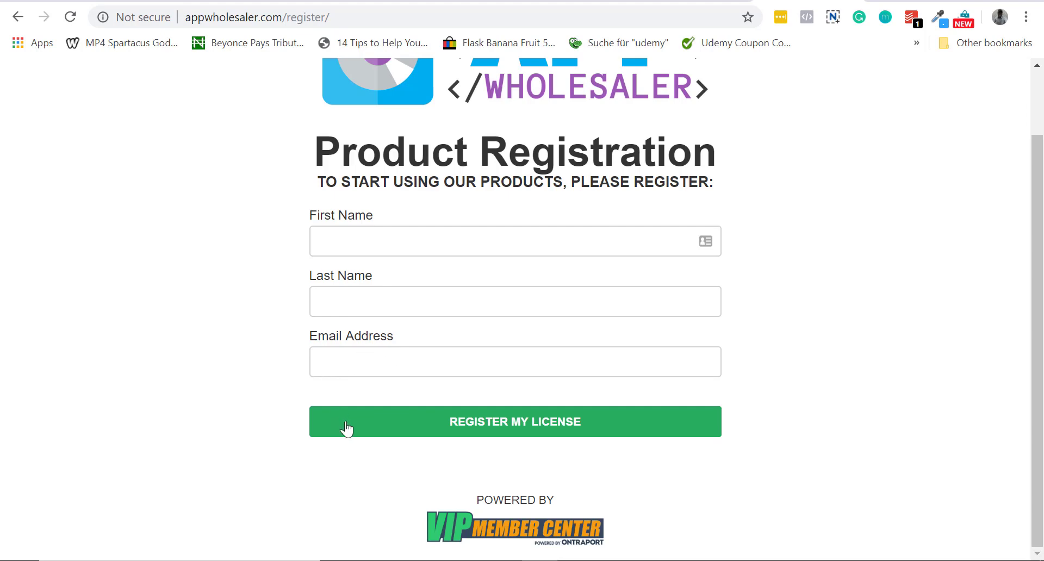
{"action": "scroll", "coordinate": [238, 429], "scroll_direction": "up", "scroll_amount": 2}
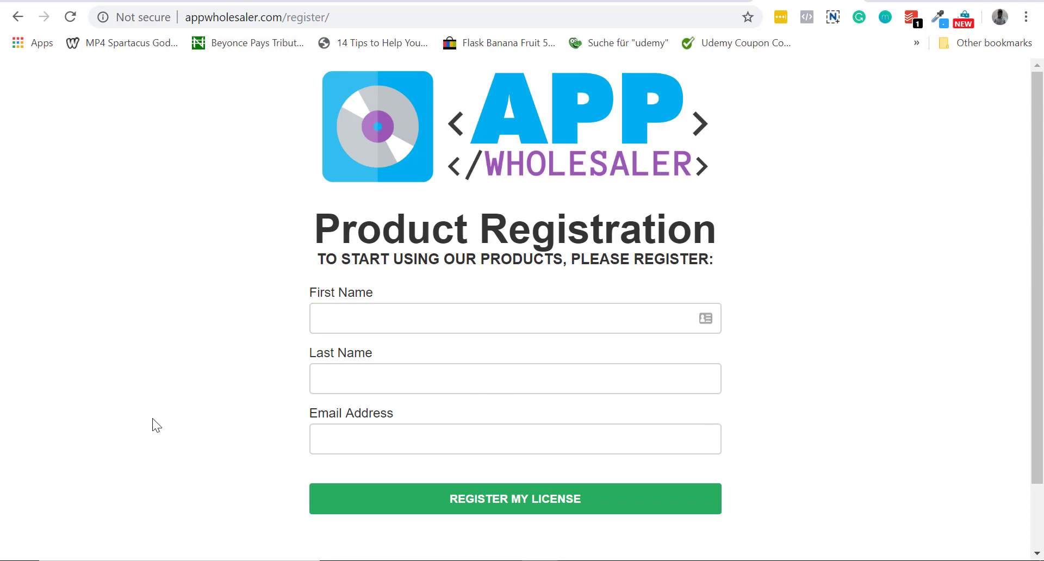
{"action": "scroll", "coordinate": [153, 419], "scroll_direction": "down", "scroll_amount": 2}
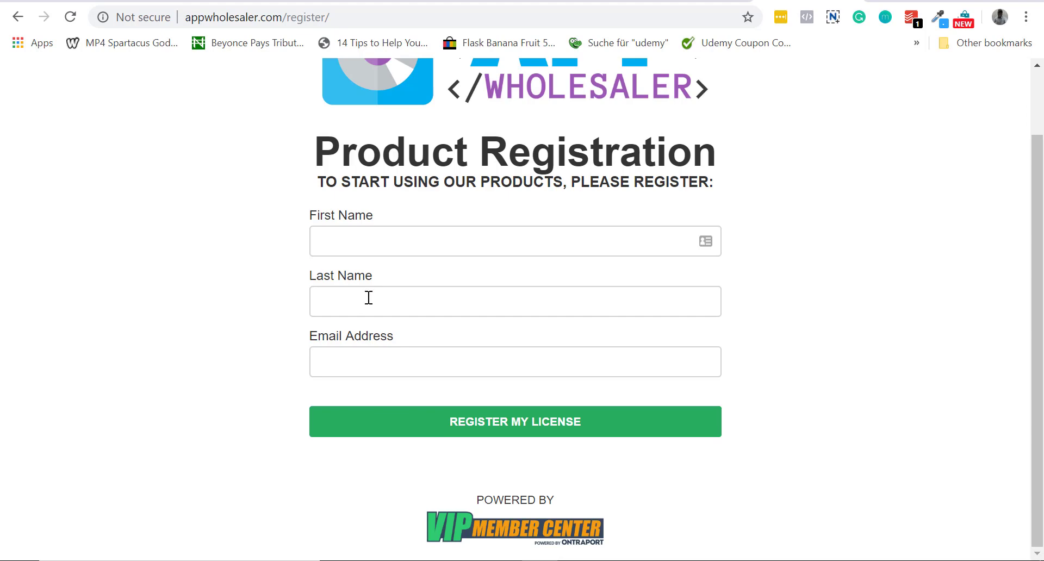
- Switch to the GistRoom WordPress admin and open its Dashboard home page
{"action": "left_click", "coordinate": [598, 1]}
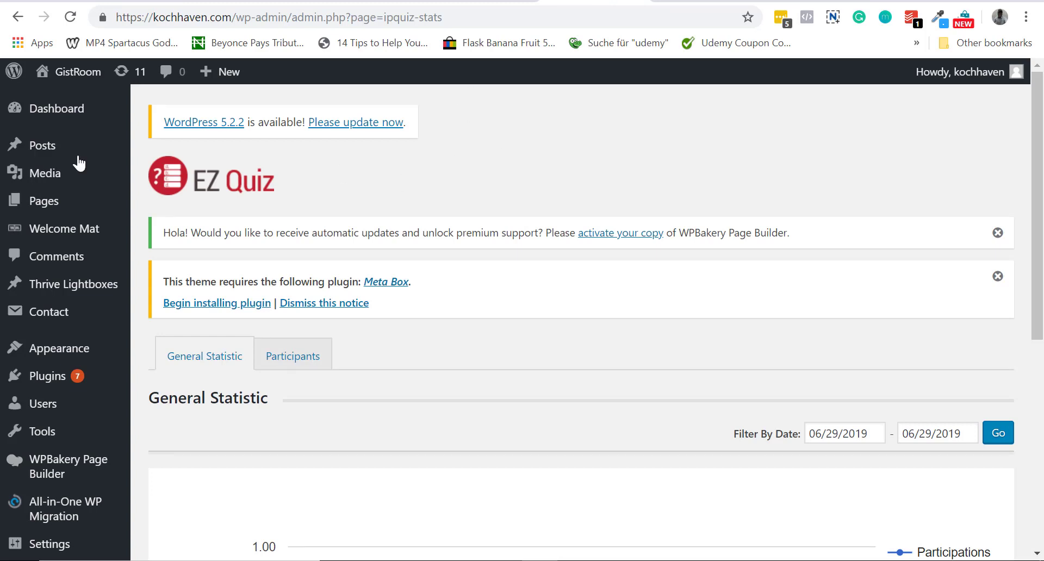
{"action": "mouse_move", "coordinate": [30, 108]}
{"action": "left_click", "coordinate": [150, 104]}
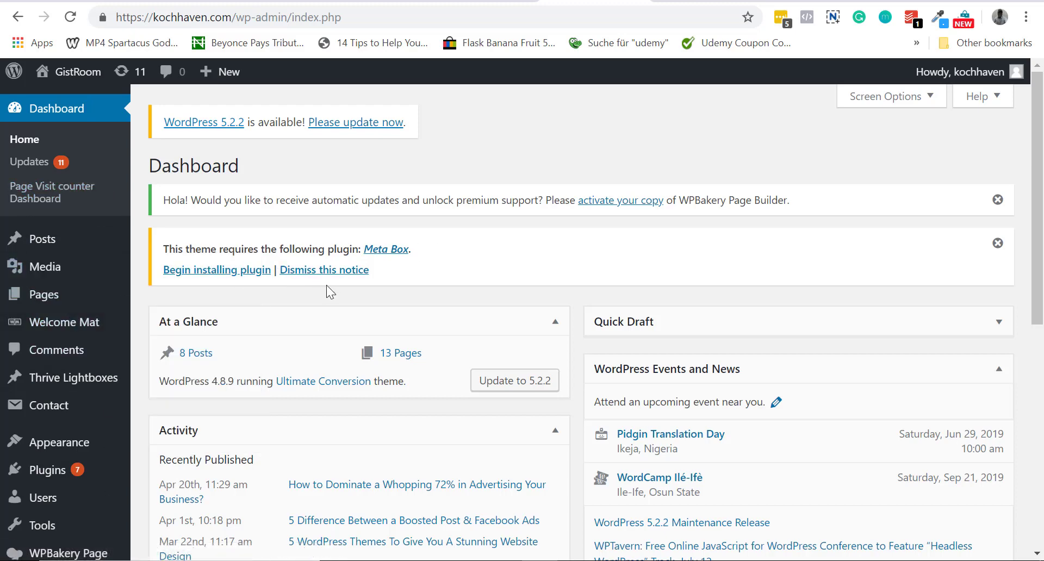
{"action": "scroll", "coordinate": [327, 289], "scroll_direction": "down", "scroll_amount": 8}
{"action": "mouse_move", "coordinate": [132, 335]}
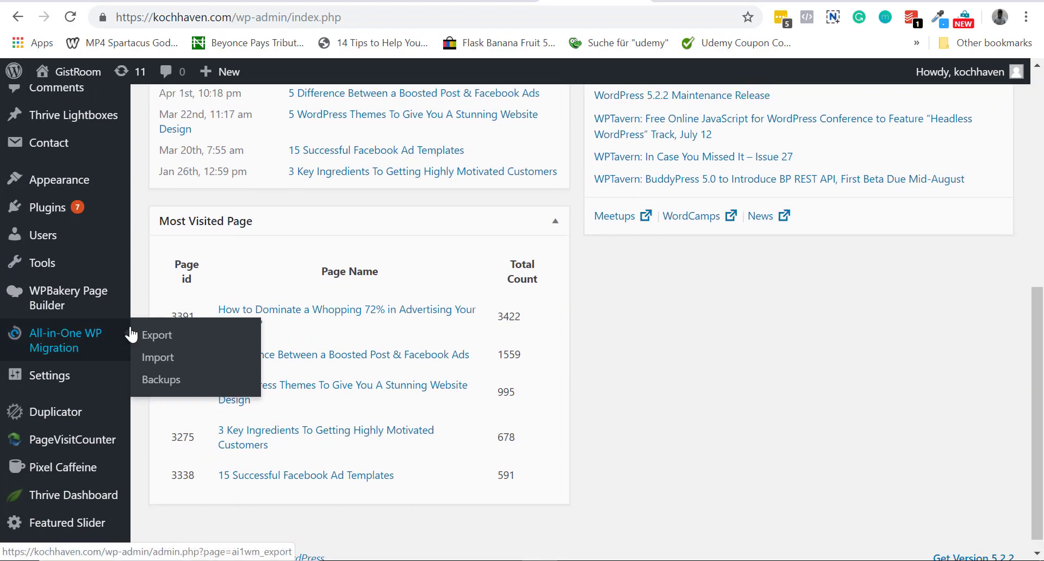
{"action": "scroll", "coordinate": [131, 335], "scroll_direction": "up", "scroll_amount": 8}
- Open the GistRoom public site in a new browser tab
{"action": "mouse_move", "coordinate": [71, 82]}
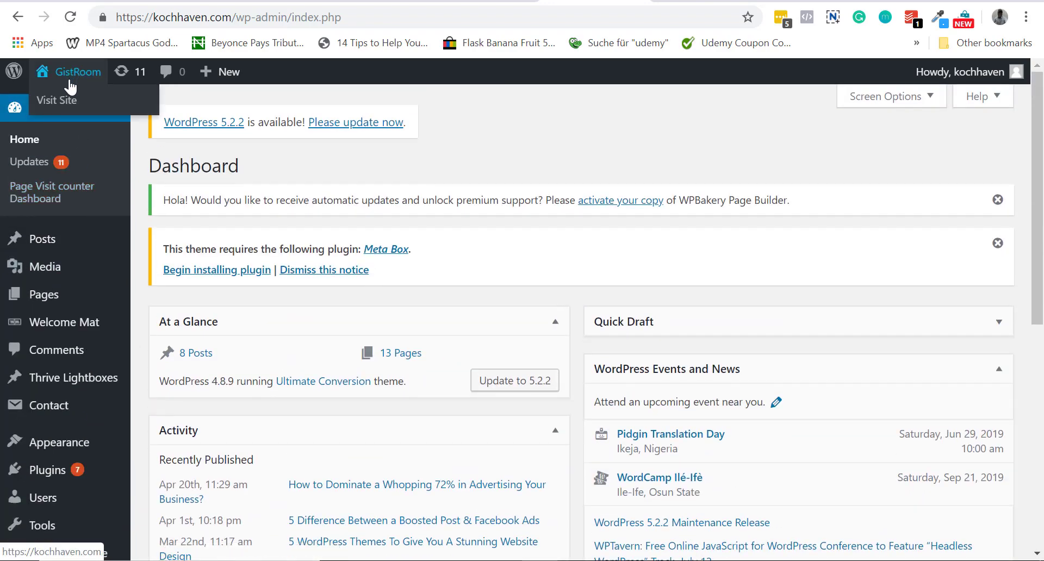
{"action": "right_click", "coordinate": [62, 109]}
{"action": "left_click", "coordinate": [106, 112]}
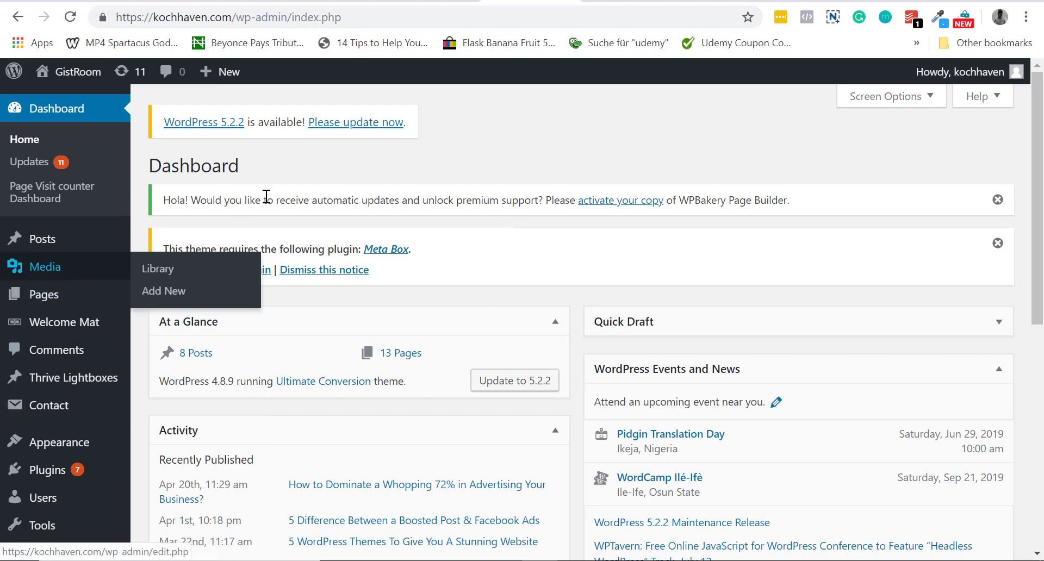
- Bring up the INSTRUCTIONS document in Notepad to read the zip upload step, and minimize it again
{"action": "mouse_move", "coordinate": [541, 547]}
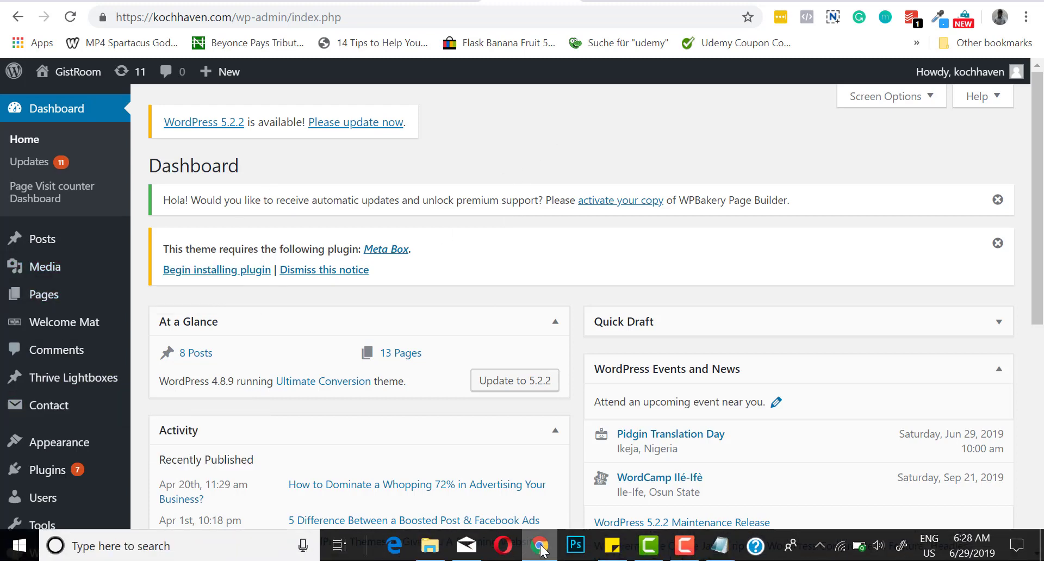
{"action": "left_click", "coordinate": [719, 546]}
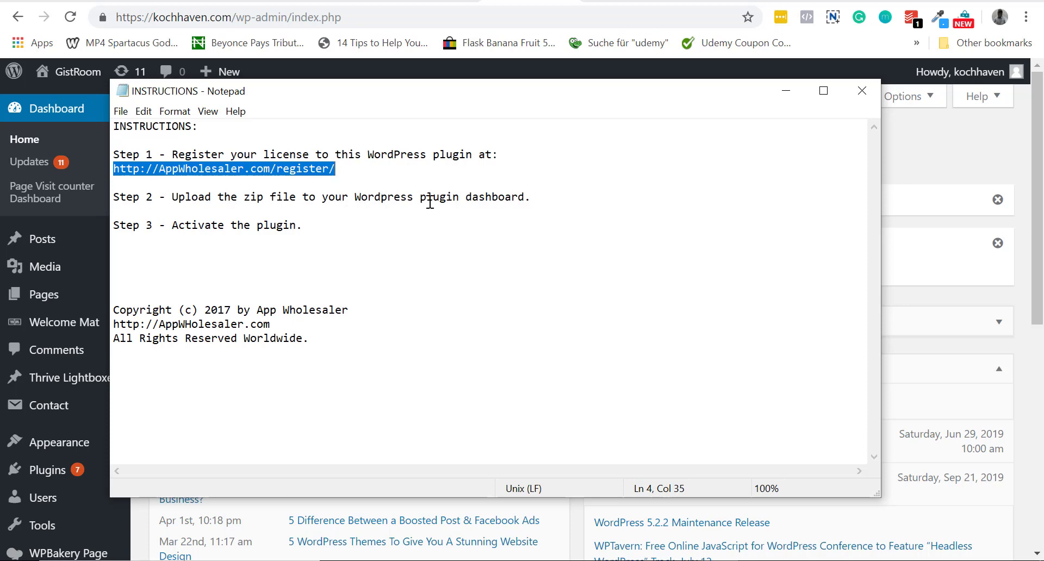
{"action": "left_click", "coordinate": [785, 92]}
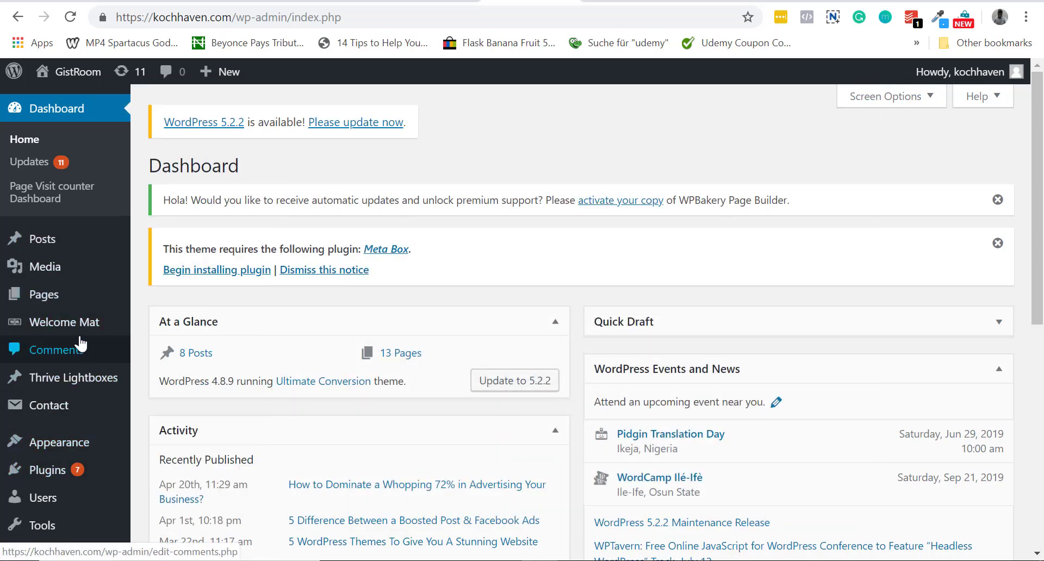
- Open the WordPress page for adding new plugins and bring up its zip file upload form
{"action": "scroll", "coordinate": [68, 354], "scroll_direction": "down", "scroll_amount": 3}
{"action": "mouse_move", "coordinate": [55, 299]}
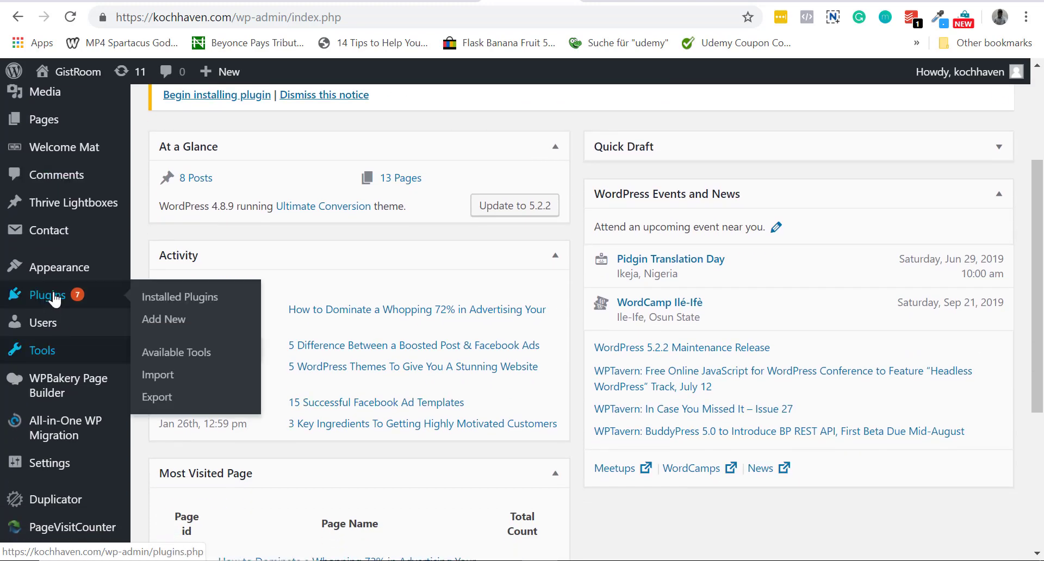
{"action": "left_click", "coordinate": [175, 325]}
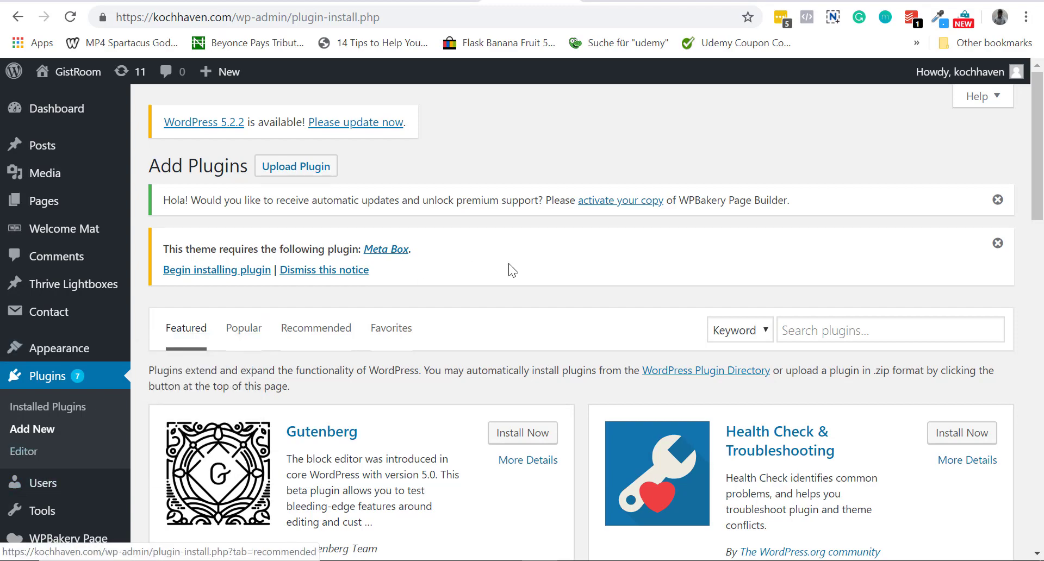
{"action": "scroll", "coordinate": [512, 272], "scroll_direction": "down", "scroll_amount": 3}
{"action": "scroll", "coordinate": [510, 267], "scroll_direction": "down", "scroll_amount": 2}
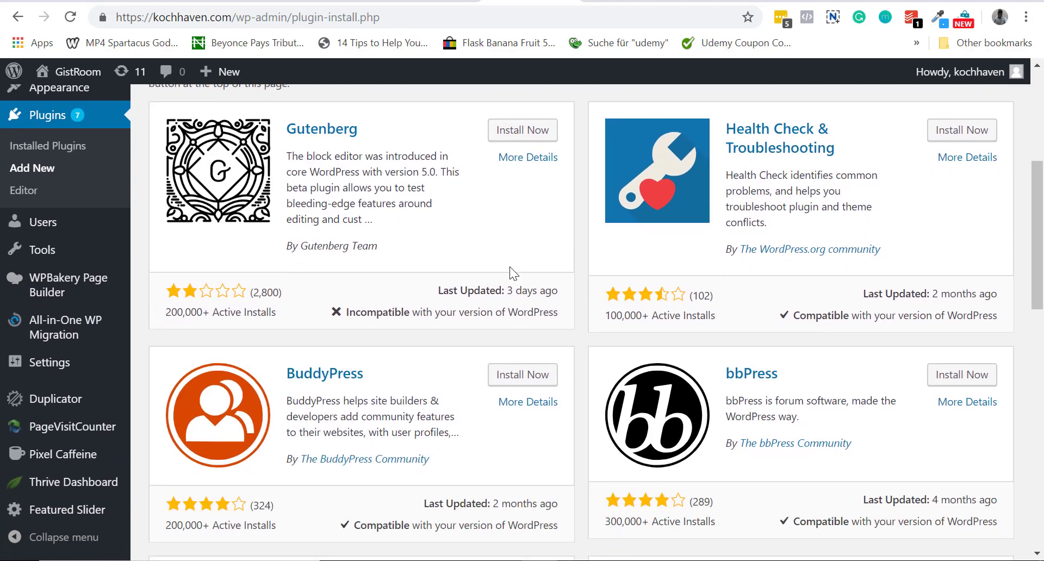
{"action": "scroll", "coordinate": [510, 267], "scroll_direction": "up", "scroll_amount": 6}
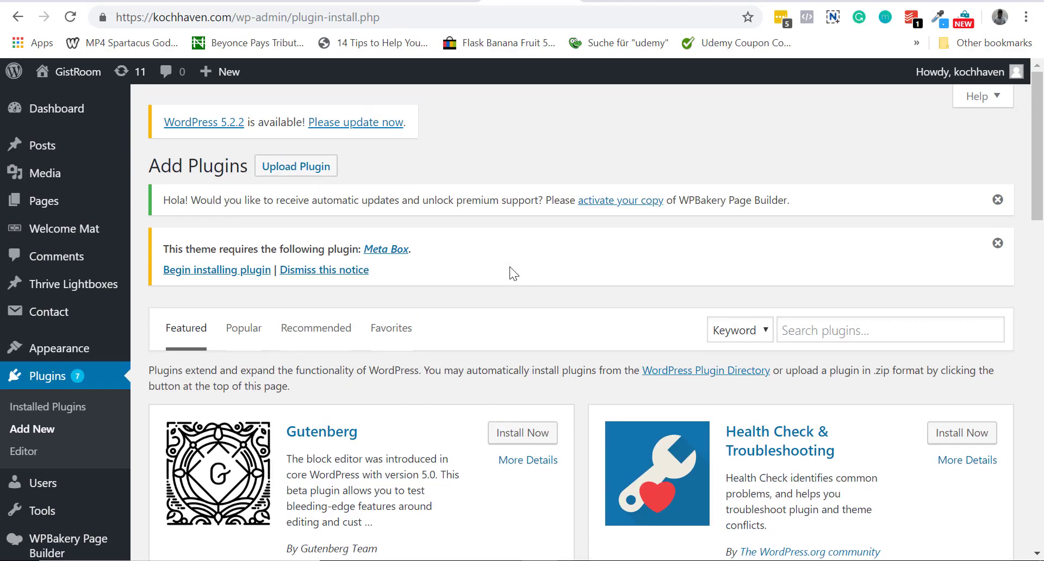
{"action": "left_click", "coordinate": [288, 175]}
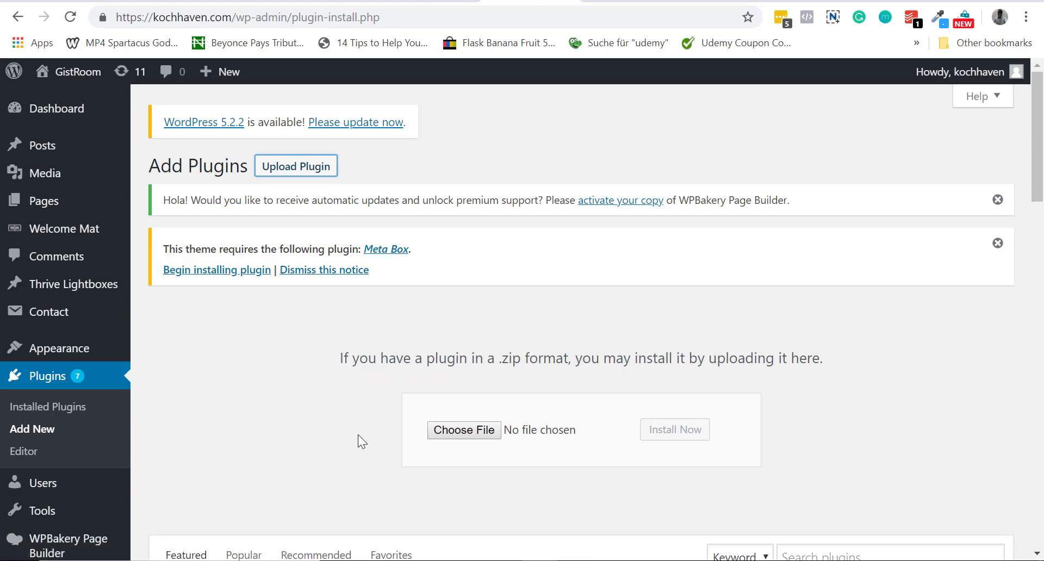
{"action": "scroll", "coordinate": [358, 435], "scroll_direction": "down", "scroll_amount": 3}
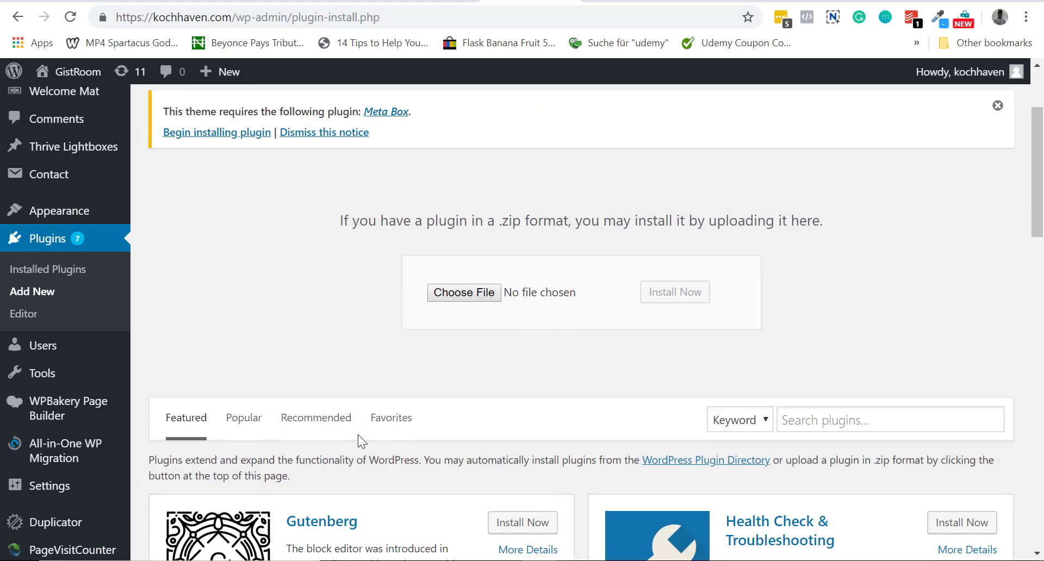
- Choose the Facebook Quiz Generator zip file from the Facebook Quiz Generator folder inside the WP FaceBook Quiz Creator download for upload
{"action": "left_click", "coordinate": [456, 290]}
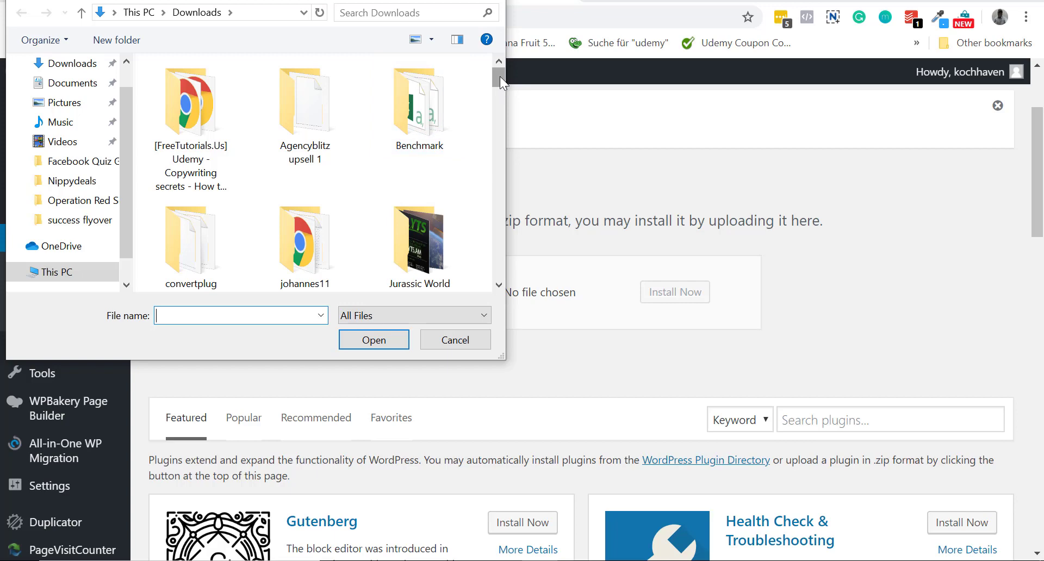
{"action": "left_click_drag", "start_coordinate": [501, 77], "coordinate": [501, 117]}
{"action": "double_click", "coordinate": [429, 163]}
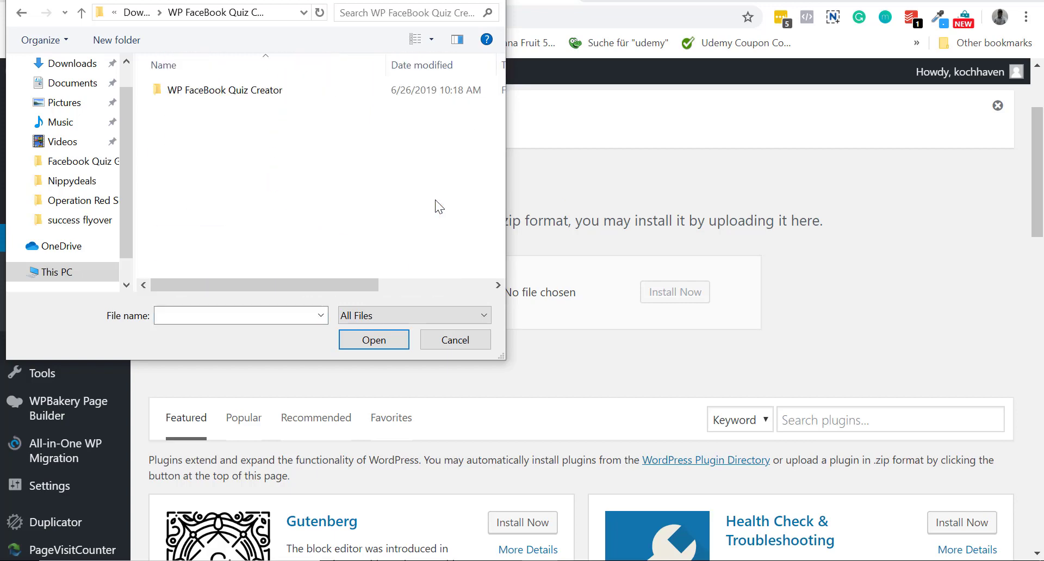
{"action": "double_click", "coordinate": [275, 92]}
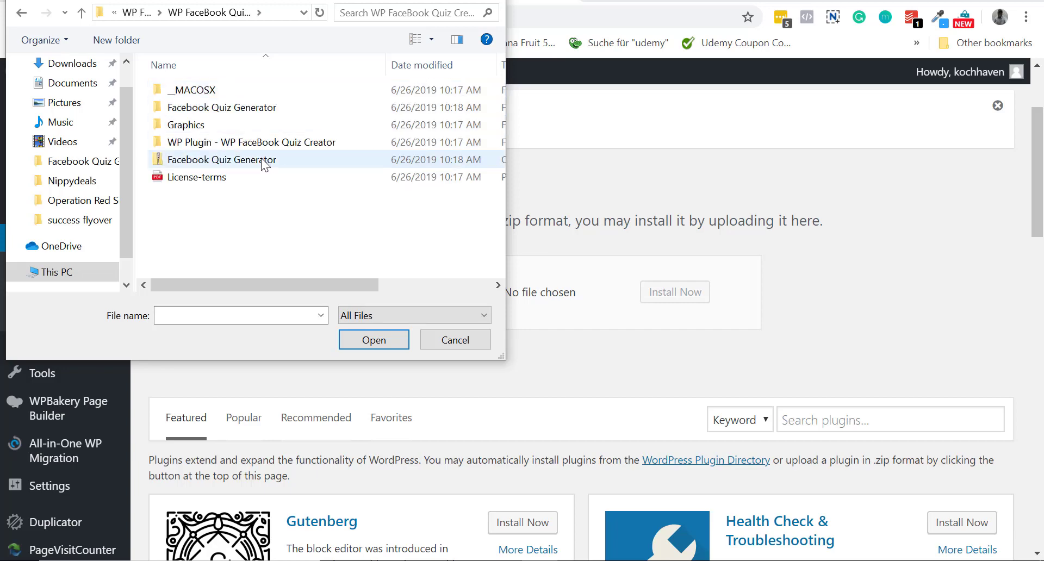
{"action": "double_click", "coordinate": [257, 108]}
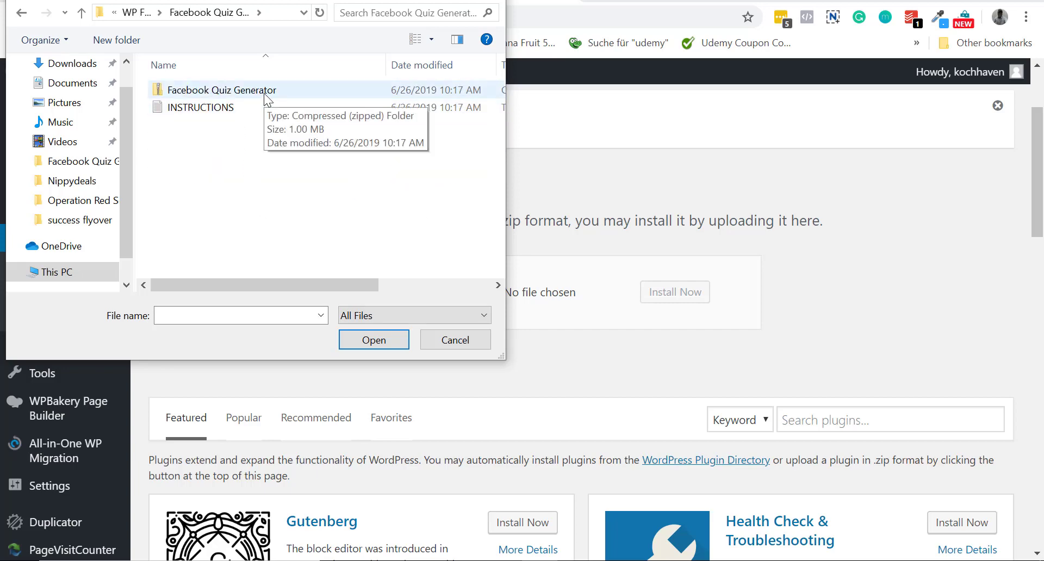
{"action": "left_click", "coordinate": [298, 90]}
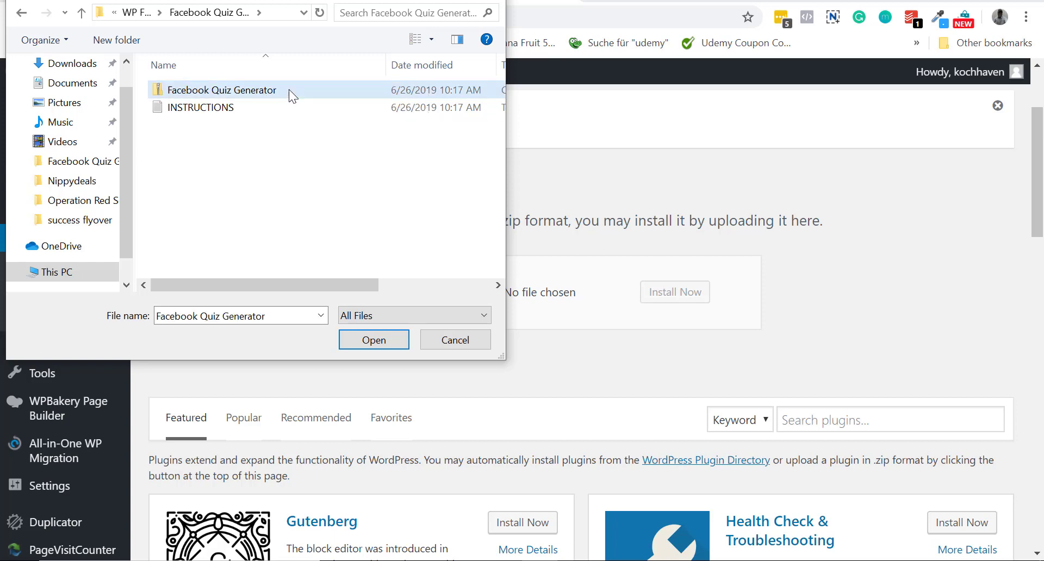
{"action": "left_click", "coordinate": [273, 161]}
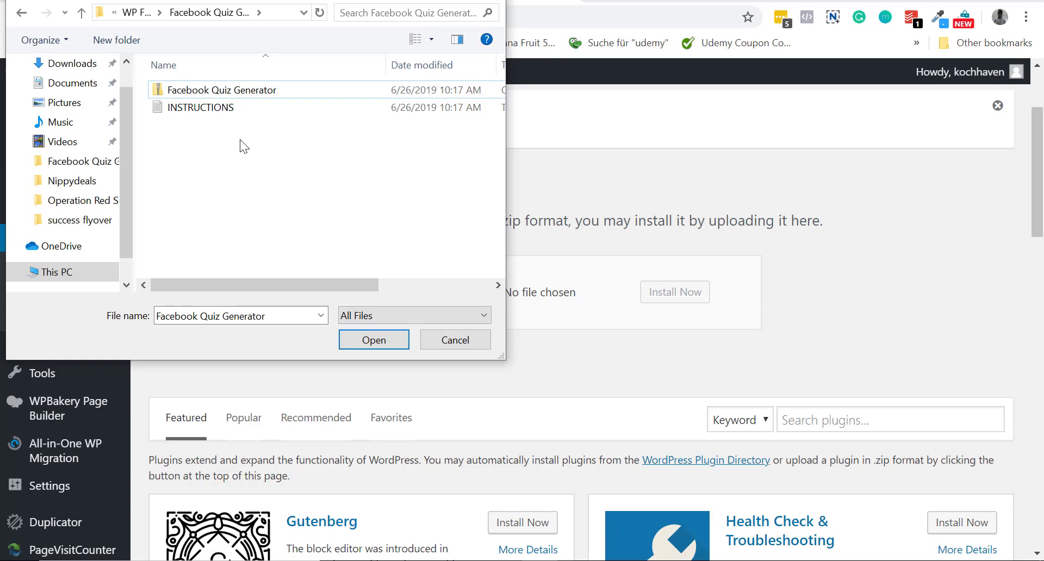
{"action": "left_click", "coordinate": [245, 107]}
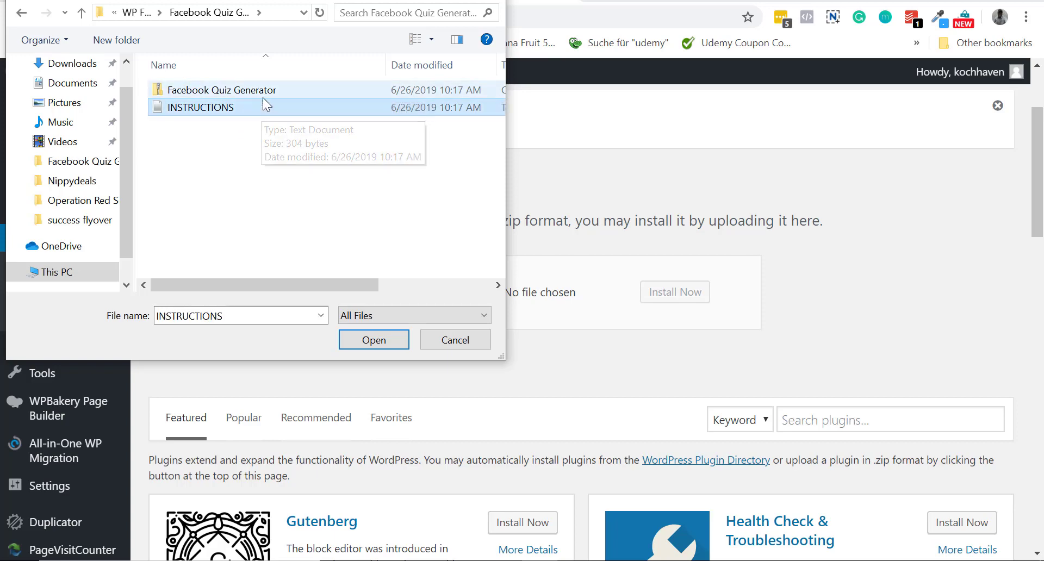
{"action": "left_click", "coordinate": [263, 97]}
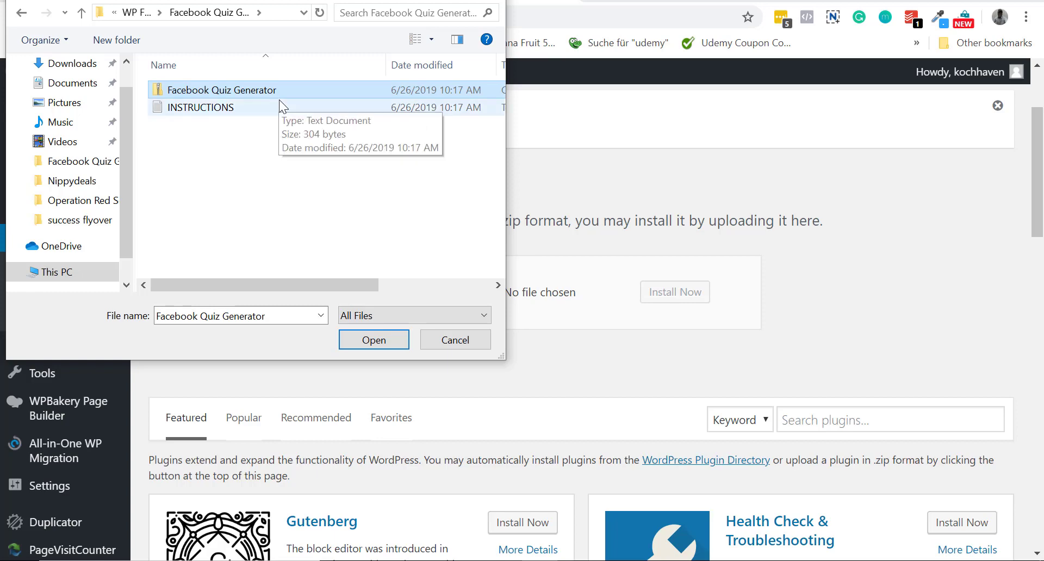
{"action": "left_click", "coordinate": [358, 339]}
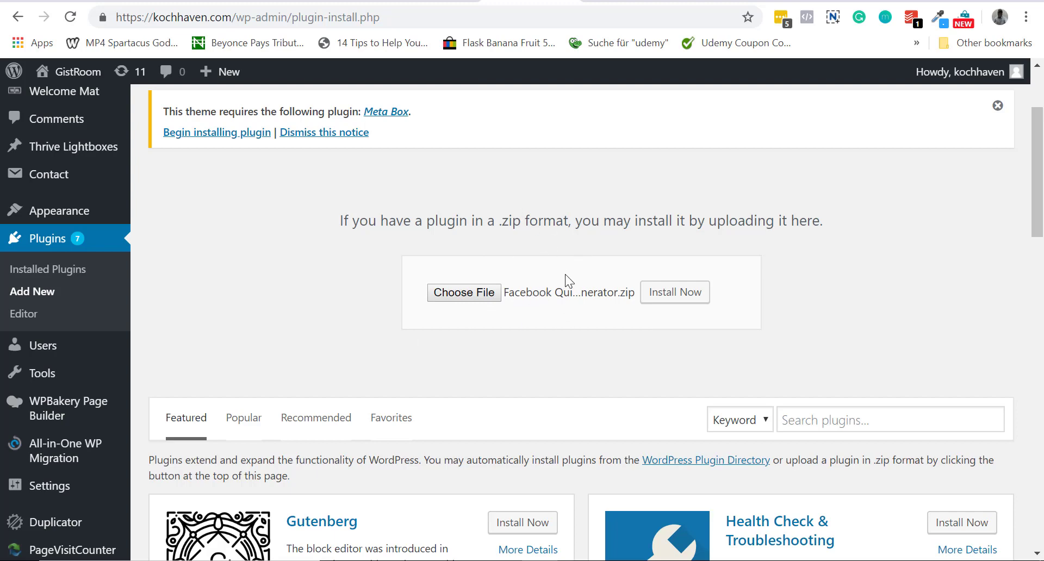
- Install the plugin from the chosen zip file and activate it
{"action": "left_click", "coordinate": [667, 299]}
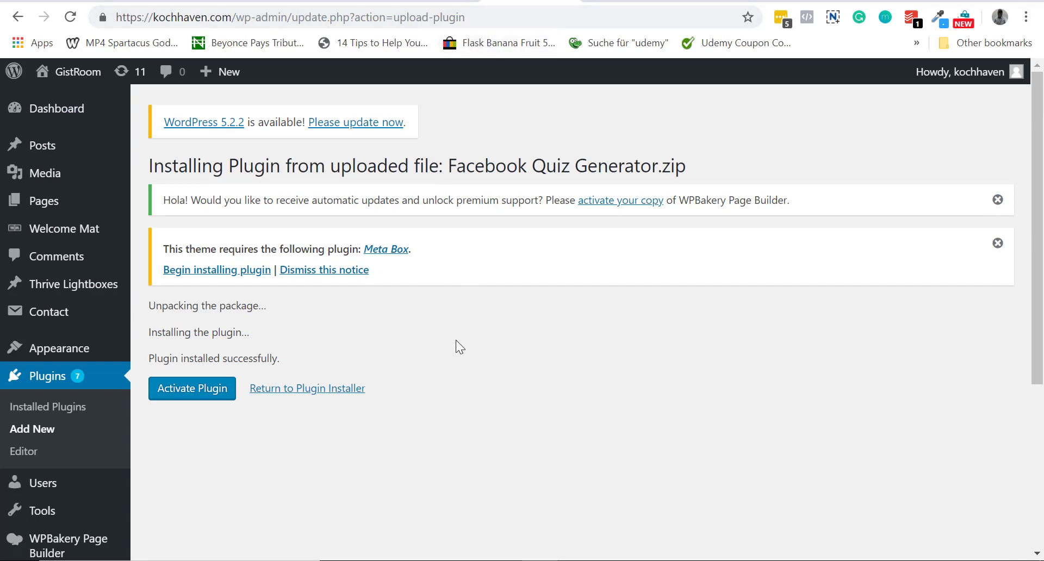
{"action": "scroll", "coordinate": [450, 342], "scroll_direction": "down", "scroll_amount": 3}
{"action": "scroll", "coordinate": [450, 343], "scroll_direction": "up", "scroll_amount": 3}
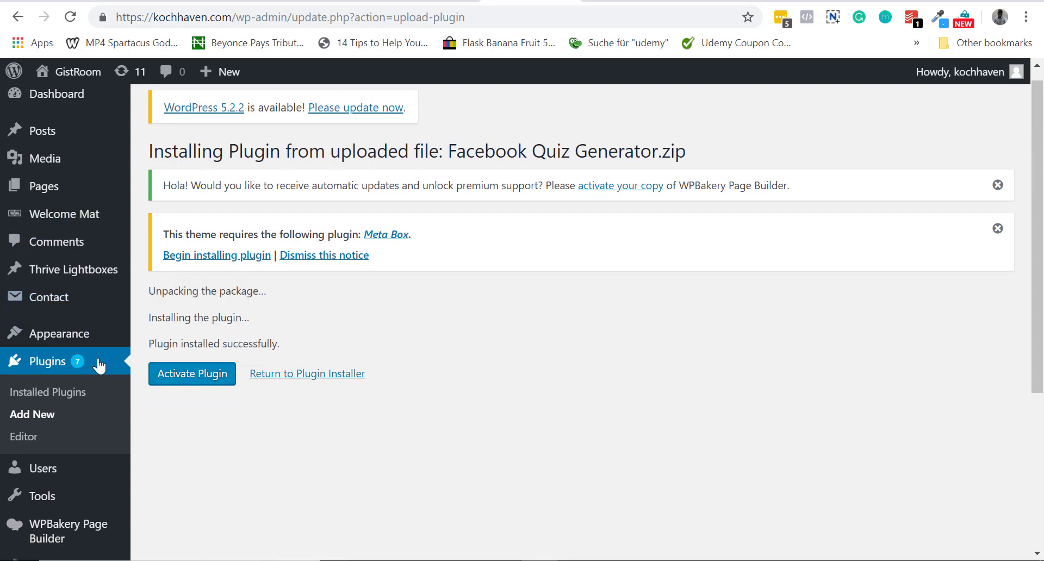
{"action": "left_click", "coordinate": [198, 380]}
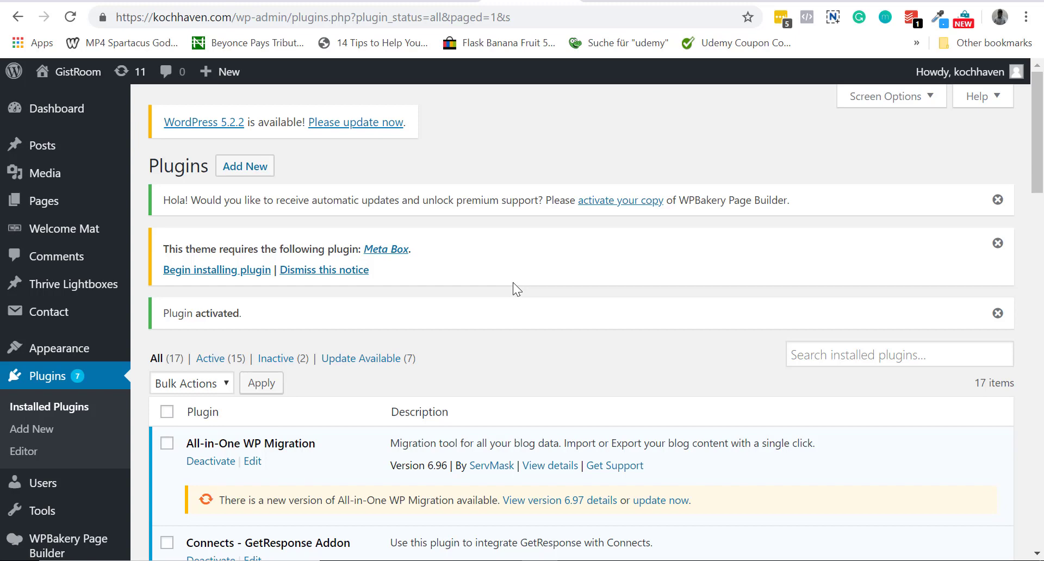
- Open the All Quizes page of WP FaceBook Quiz Creator in a new browser tab
{"action": "scroll", "coordinate": [491, 297], "scroll_direction": "down", "scroll_amount": 8}
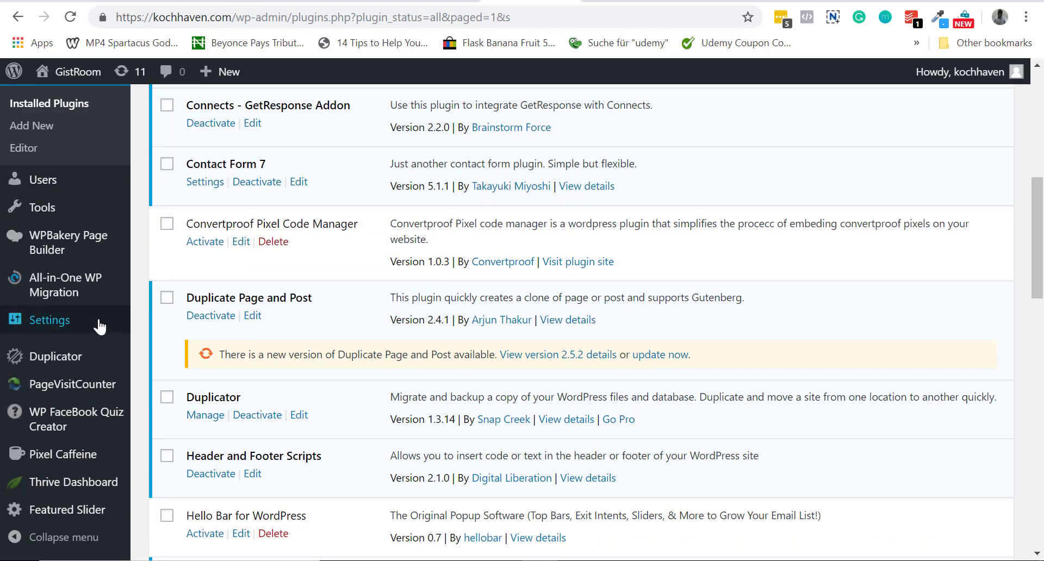
{"action": "mouse_move", "coordinate": [75, 354]}
{"action": "scroll", "coordinate": [75, 354], "scroll_direction": "down", "scroll_amount": 3}
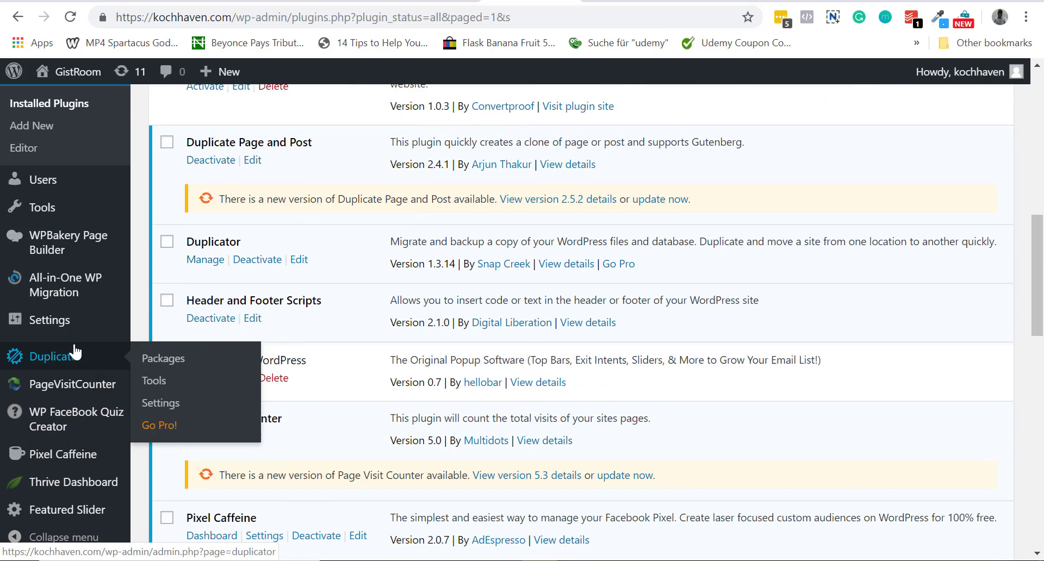
{"action": "mouse_move", "coordinate": [59, 416]}
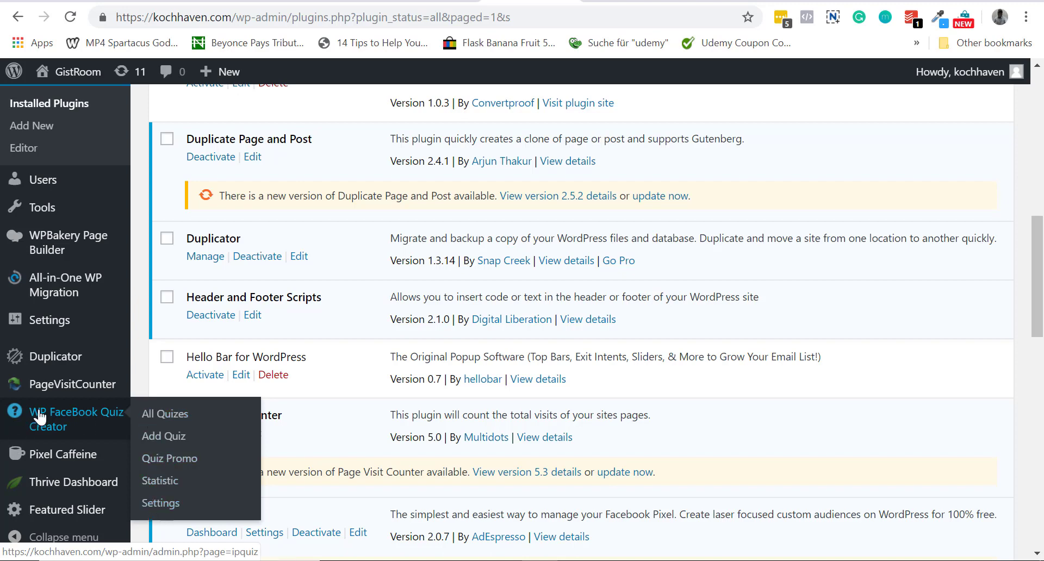
{"action": "mouse_move", "coordinate": [61, 406]}
{"action": "right_click", "coordinate": [168, 415]}
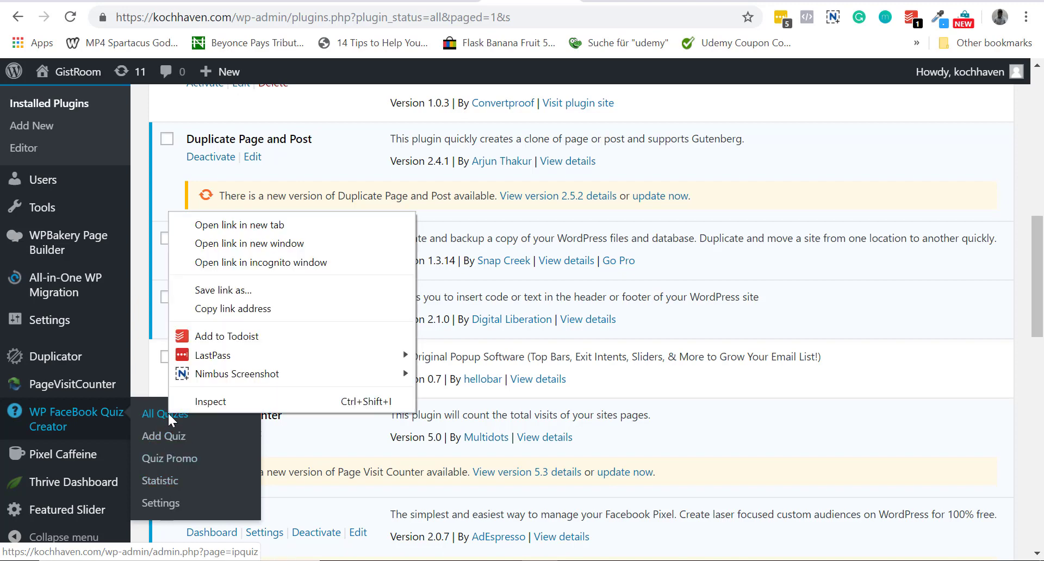
{"action": "left_click", "coordinate": [203, 227]}
- Open the Add Quiz page of WP FaceBook Quiz Creator in the current browser tab
{"action": "mouse_move", "coordinate": [127, 386]}
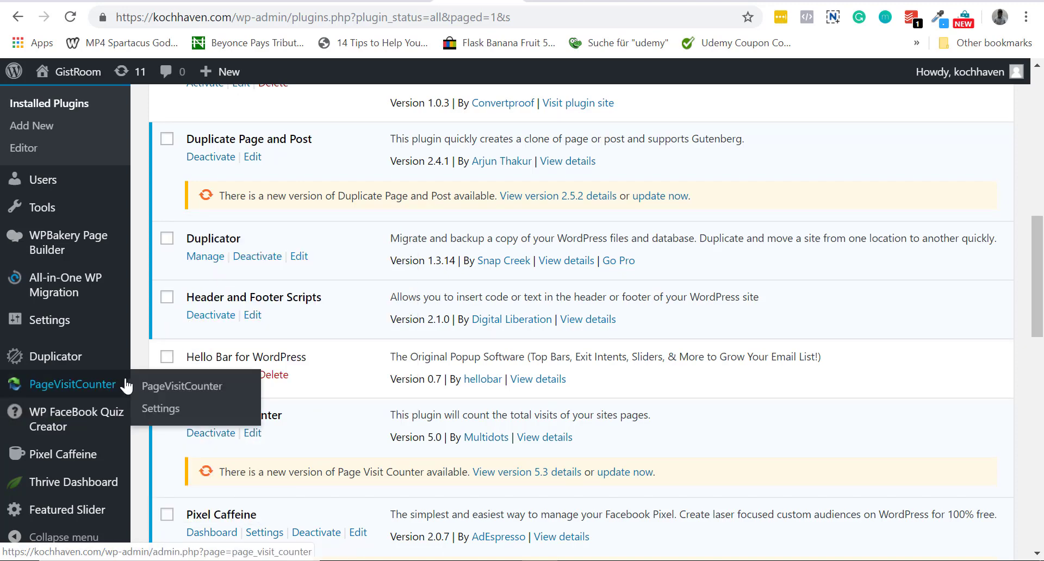
{"action": "mouse_move", "coordinate": [100, 421]}
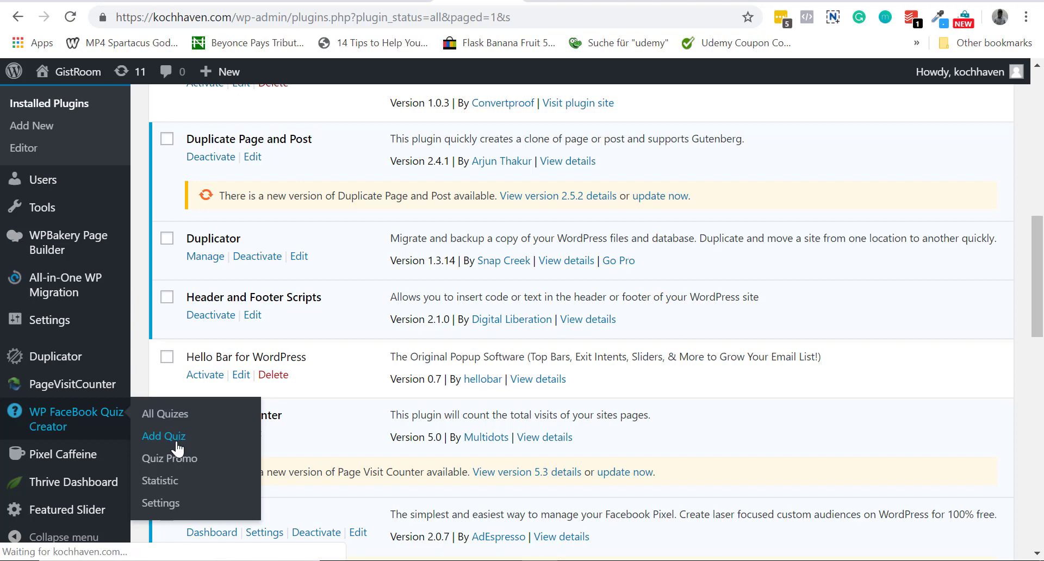
{"action": "left_click", "coordinate": [176, 442]}
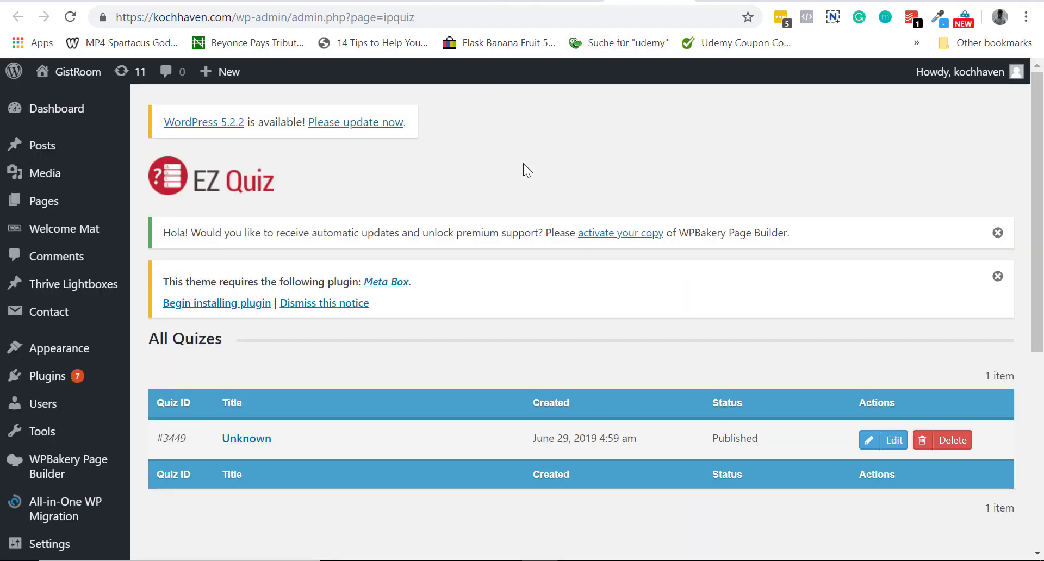
- Delete the quiz titled Unknown from the All Quizes list and confirm the deletion
{"action": "scroll", "coordinate": [338, 375], "scroll_direction": "down", "scroll_amount": 6}
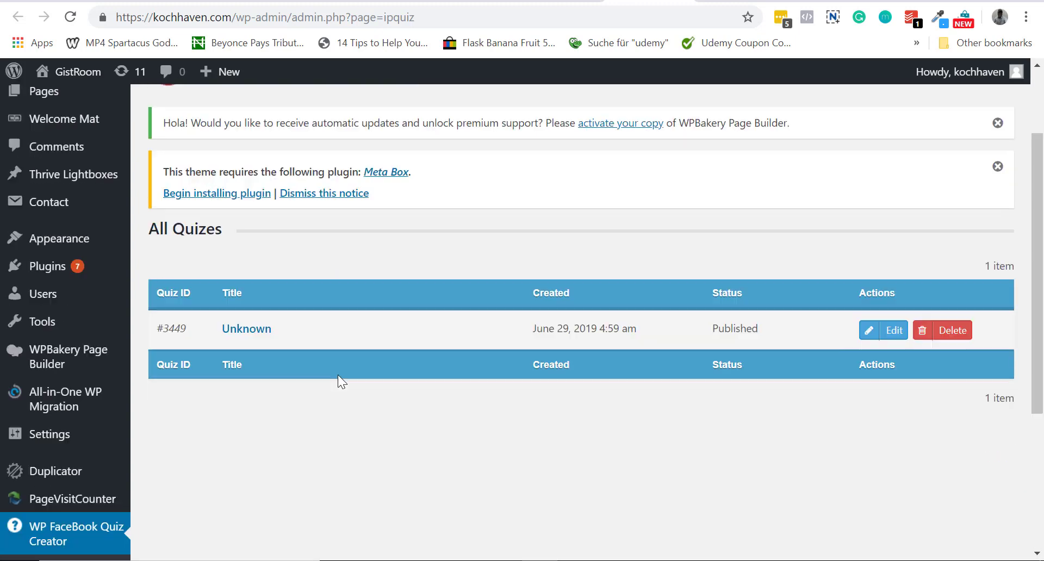
{"action": "scroll", "coordinate": [339, 378], "scroll_direction": "up", "scroll_amount": 3}
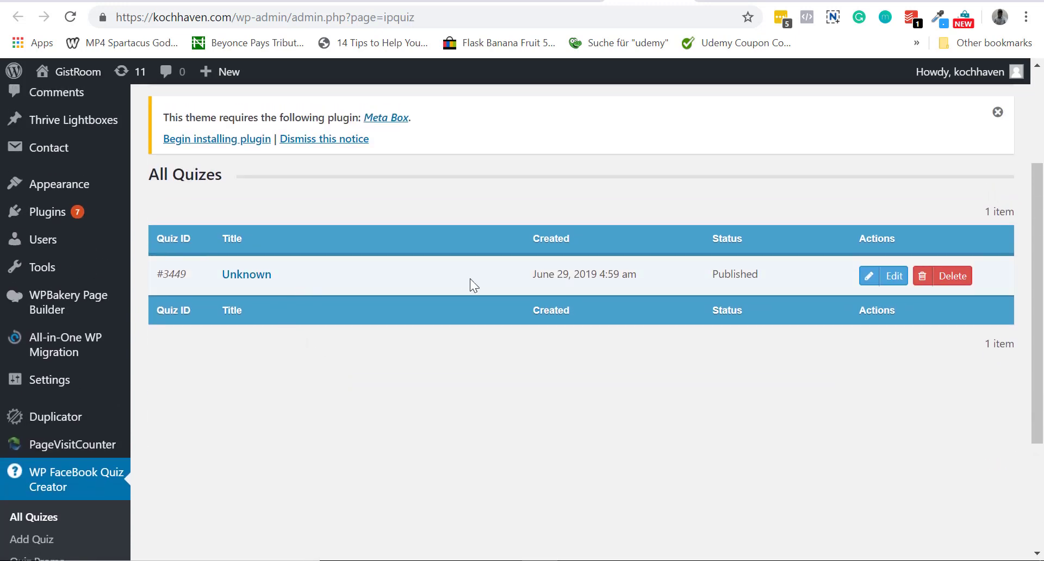
{"action": "left_click", "coordinate": [948, 284]}
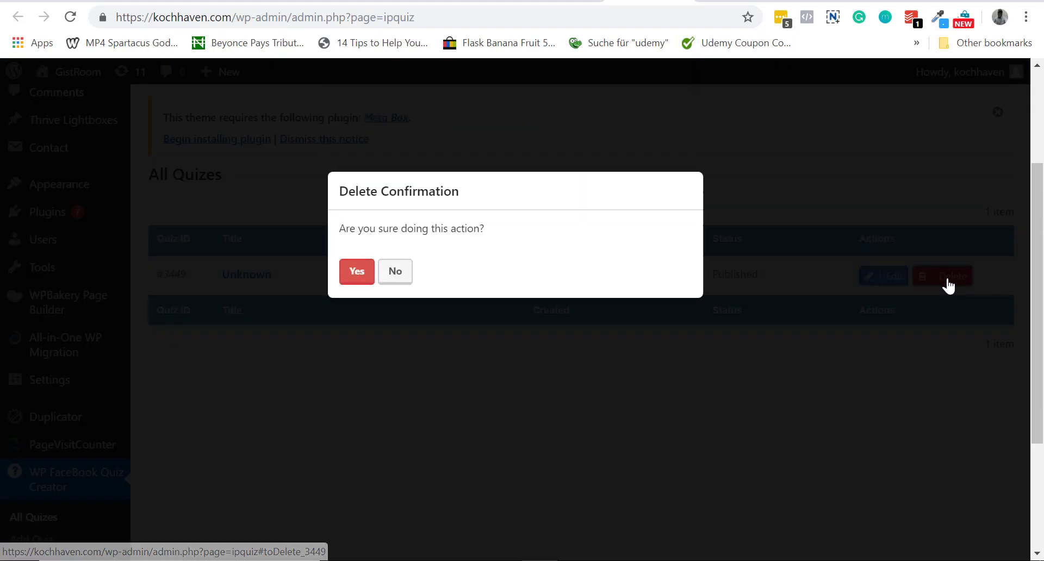
{"action": "left_click", "coordinate": [355, 276]}
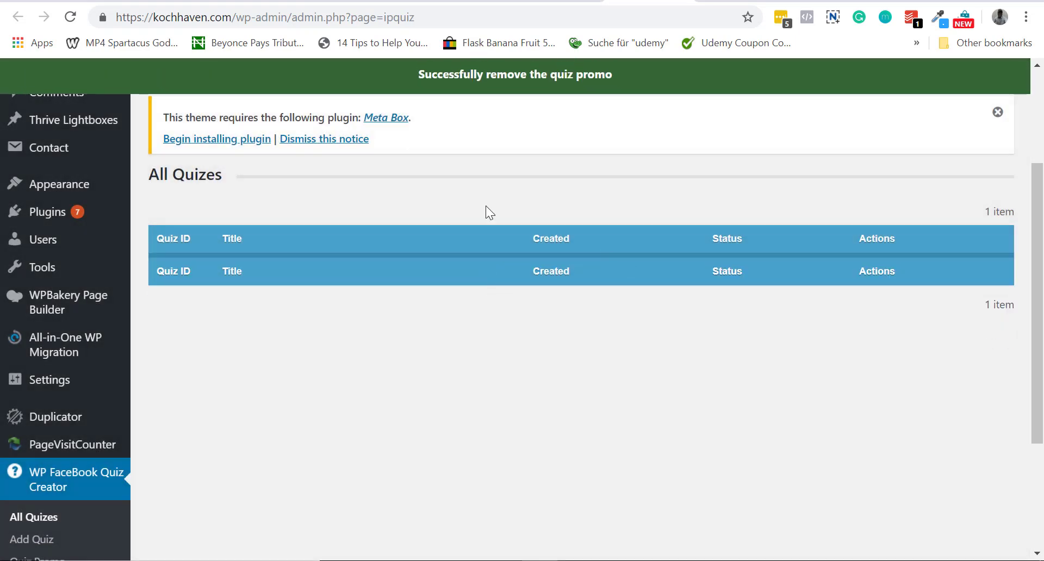
{"action": "scroll", "coordinate": [486, 205], "scroll_direction": "up", "scroll_amount": 3}
- Switch from the All Quizes page to the browser tab holding the Add Quiz form
{"action": "left_click", "coordinate": [546, 2]}
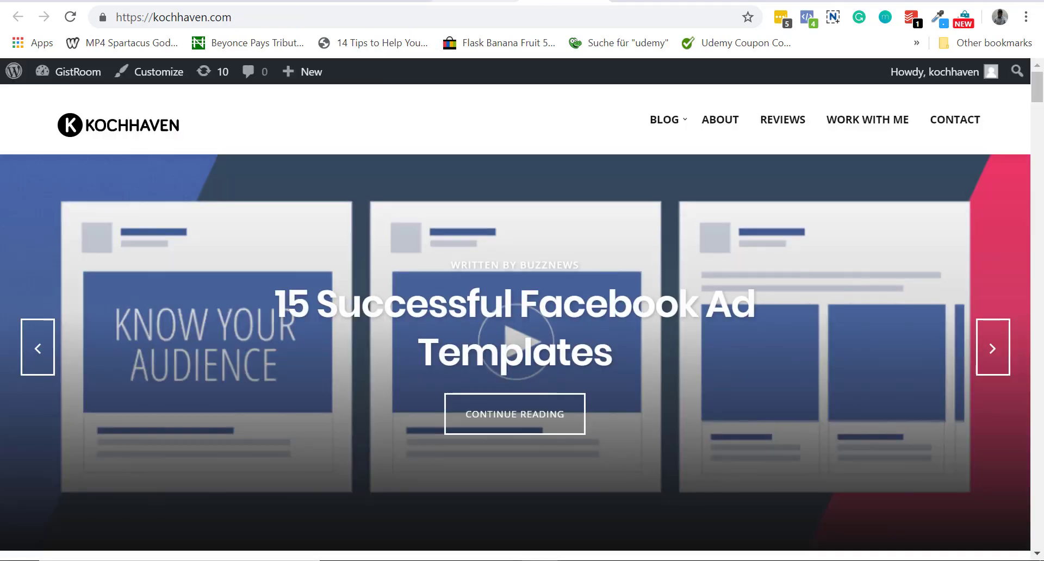
{"action": "left_click", "coordinate": [481, 2]}
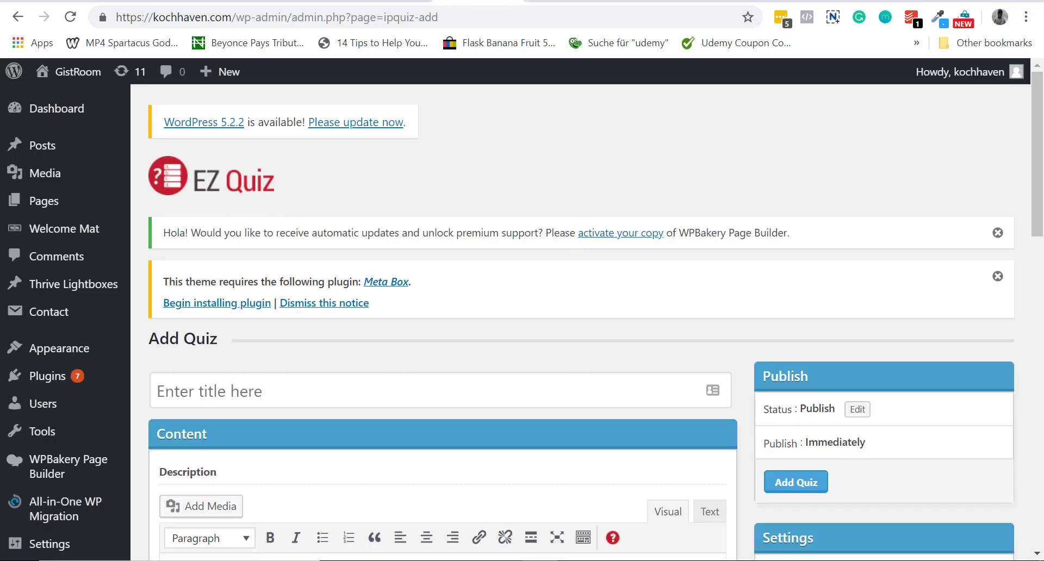
{"action": "left_click", "coordinate": [546, 3]}
{"action": "left_click", "coordinate": [521, 5]}
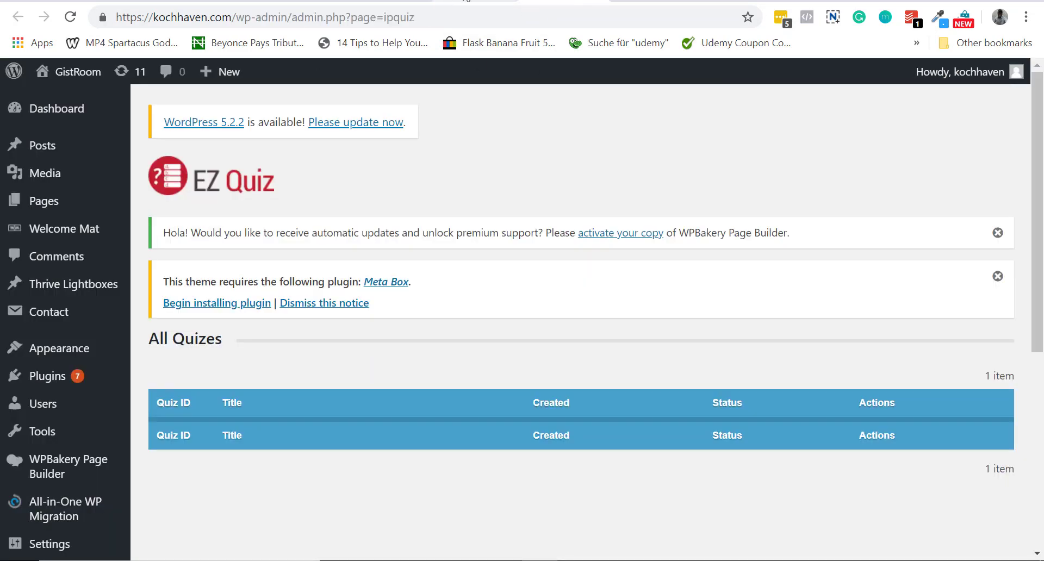
{"action": "left_click", "coordinate": [481, 2]}
- Examine the Add Quiz form, including its title, description, image, info texts, questions, scoring settings and finish settings
{"action": "scroll", "coordinate": [528, 289], "scroll_direction": "down", "scroll_amount": 4}
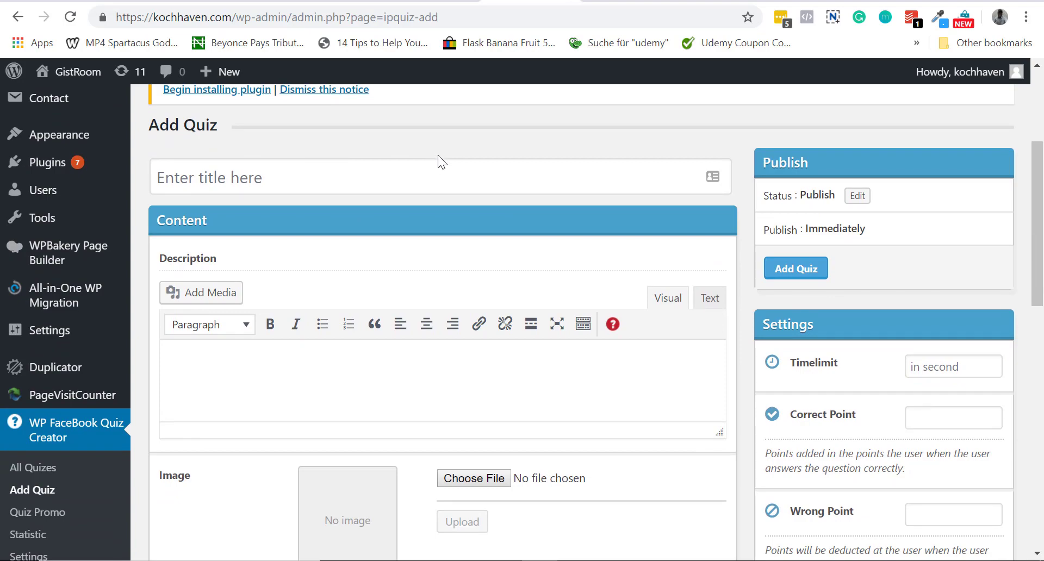
{"action": "scroll", "coordinate": [439, 161], "scroll_direction": "down", "scroll_amount": 10}
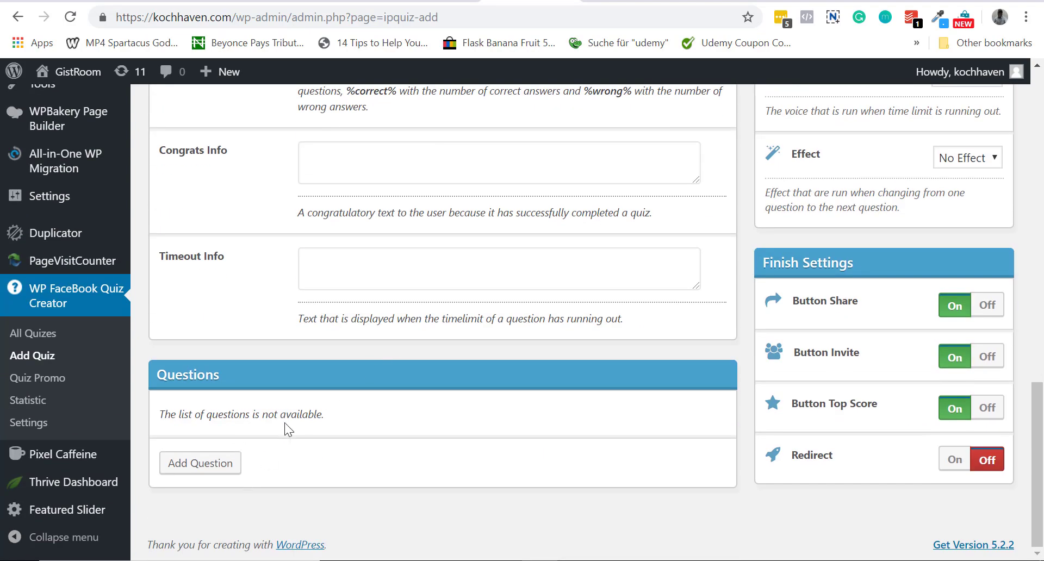
{"action": "scroll", "coordinate": [354, 326], "scroll_direction": "up", "scroll_amount": 10}
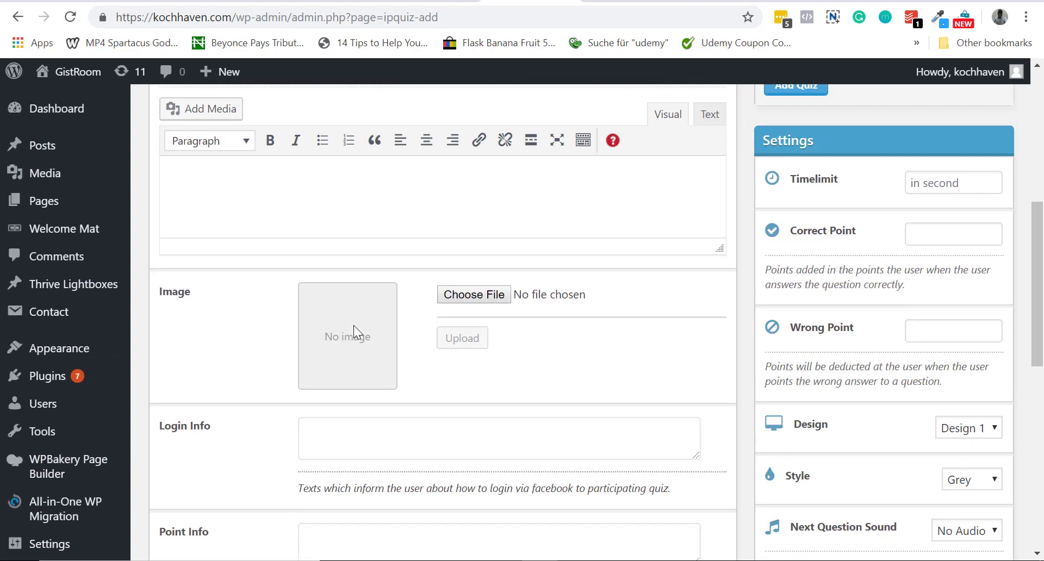
{"action": "scroll", "coordinate": [353, 325], "scroll_direction": "down", "scroll_amount": 3}
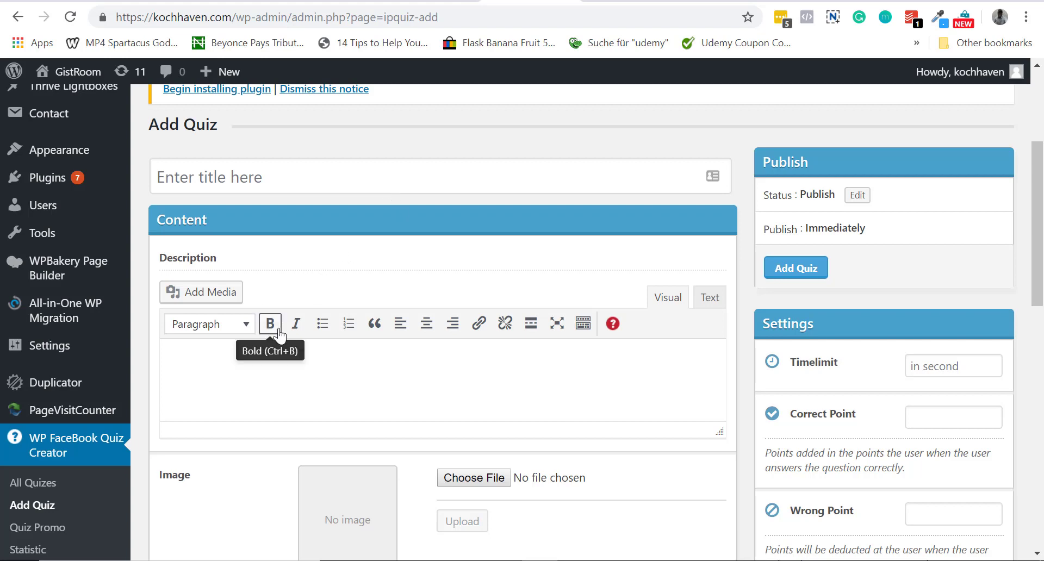
{"action": "left_click", "coordinate": [284, 170]}
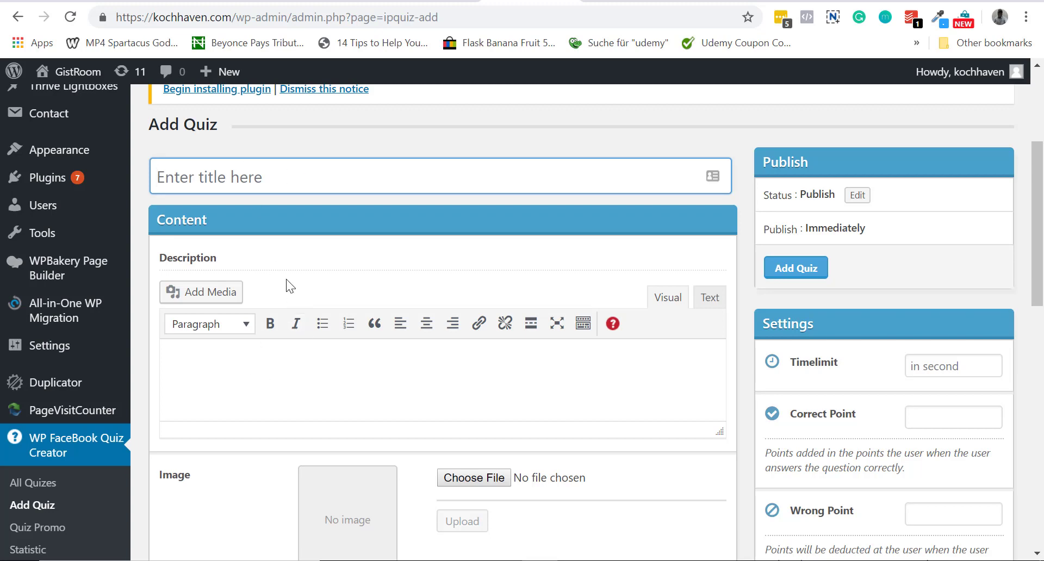
{"action": "scroll", "coordinate": [288, 279], "scroll_direction": "down", "scroll_amount": 3}
{"action": "scroll", "coordinate": [287, 279], "scroll_direction": "down", "scroll_amount": 2}
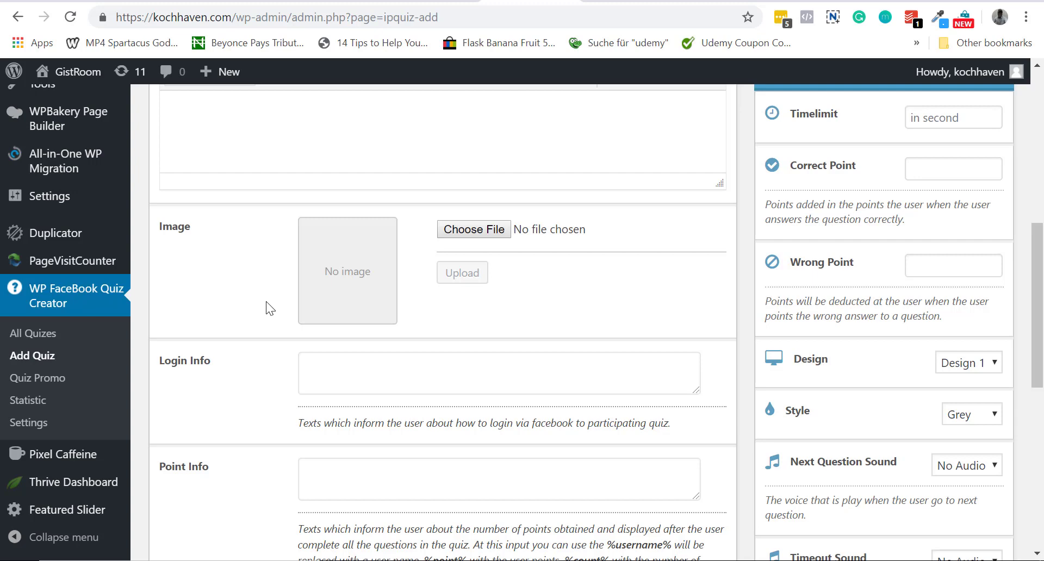
{"action": "scroll", "coordinate": [266, 301], "scroll_direction": "up", "scroll_amount": 8}
{"action": "scroll", "coordinate": [266, 301], "scroll_direction": "down", "scroll_amount": 2}
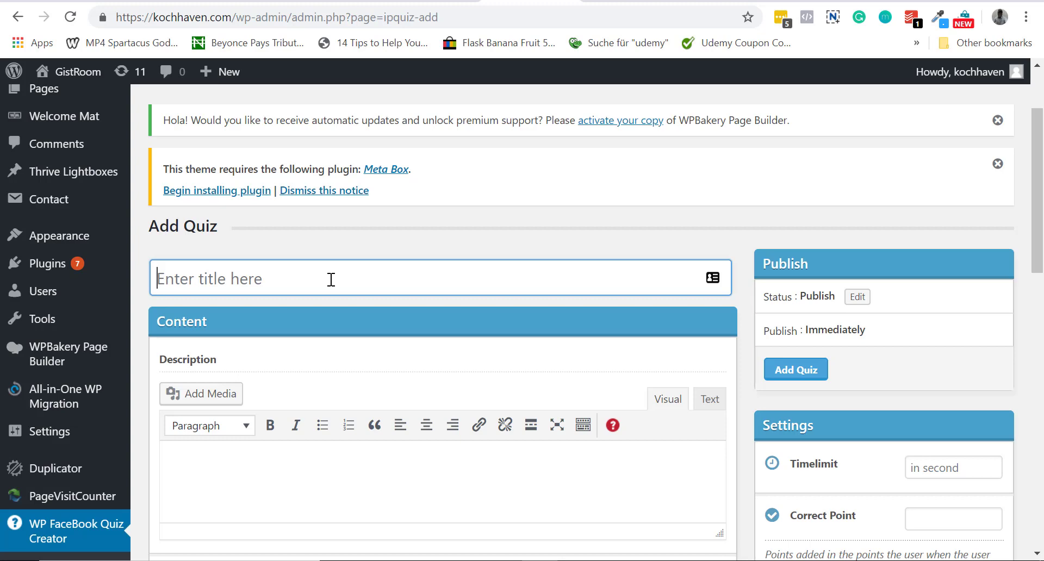
{"action": "scroll", "coordinate": [313, 284], "scroll_direction": "down", "scroll_amount": 3}
{"action": "left_click", "coordinate": [302, 307]}
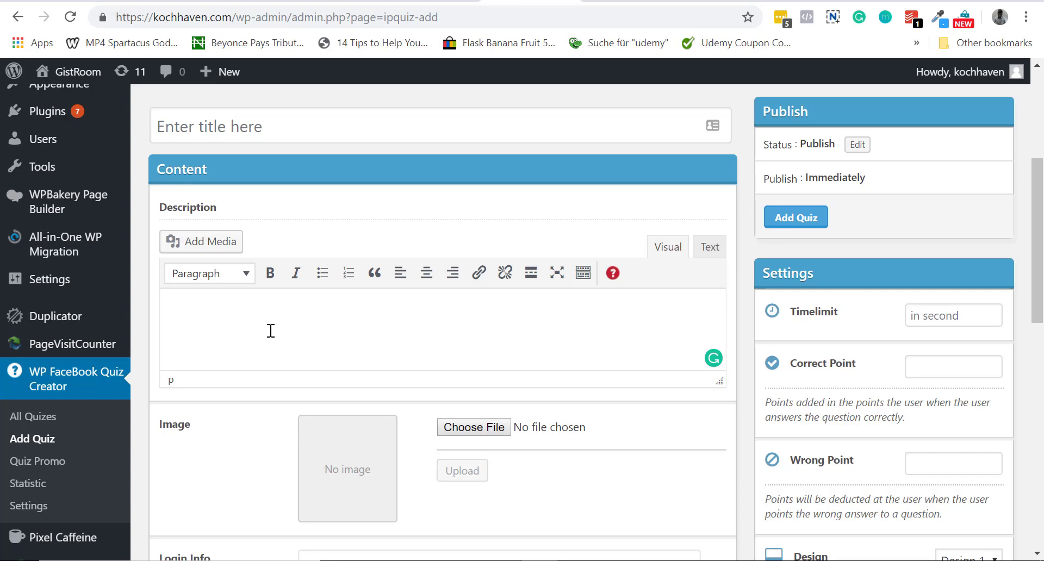
{"action": "scroll", "coordinate": [271, 331], "scroll_direction": "down", "scroll_amount": 4}
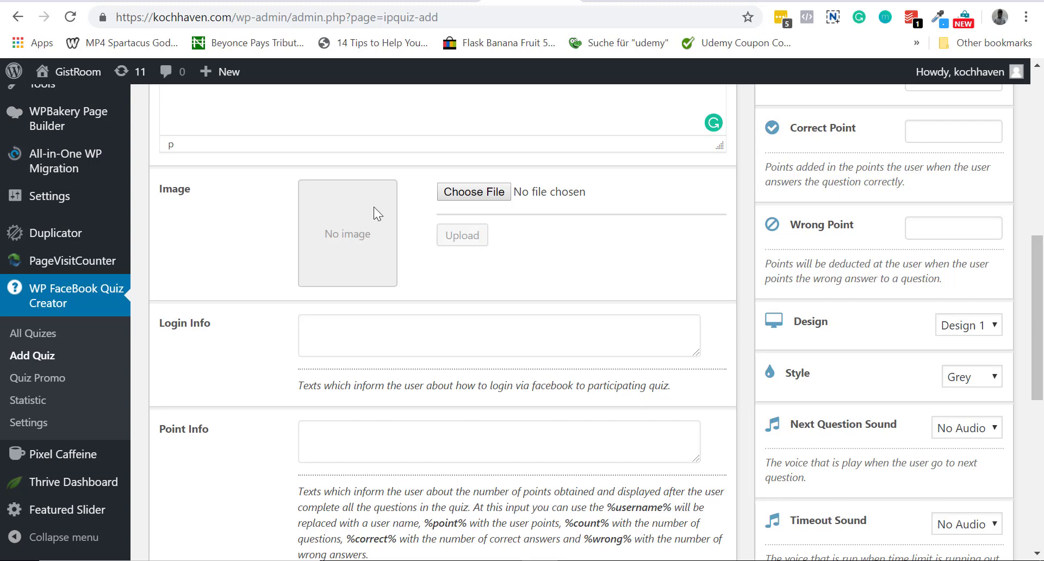
- Examine the Login Info, Point Info, Congrats Info and Timeout Info fields of the Add Quiz form and their explanations
{"action": "scroll", "coordinate": [271, 253], "scroll_direction": "down", "scroll_amount": 2}
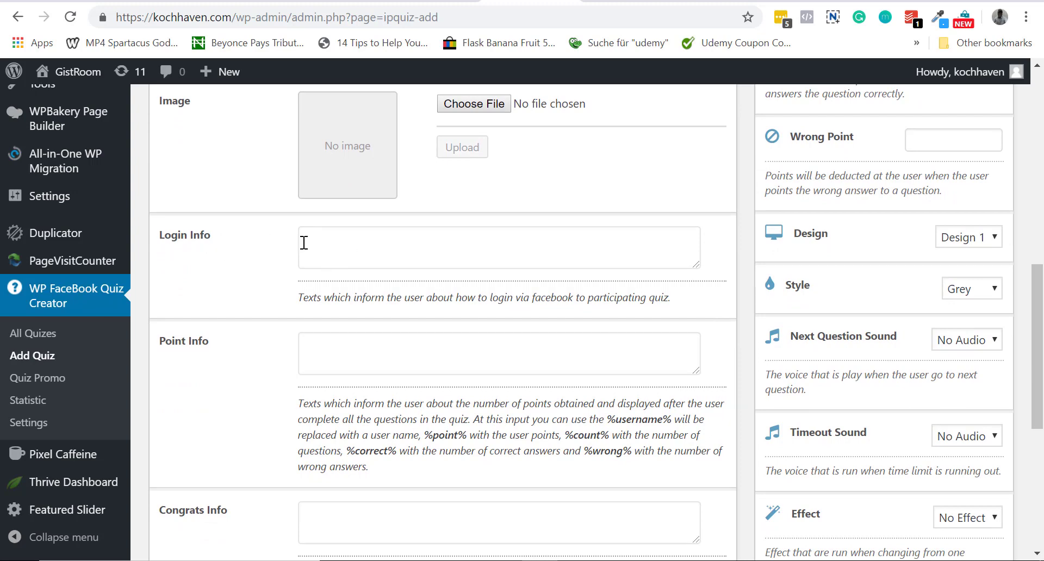
{"action": "left_click", "coordinate": [320, 249]}
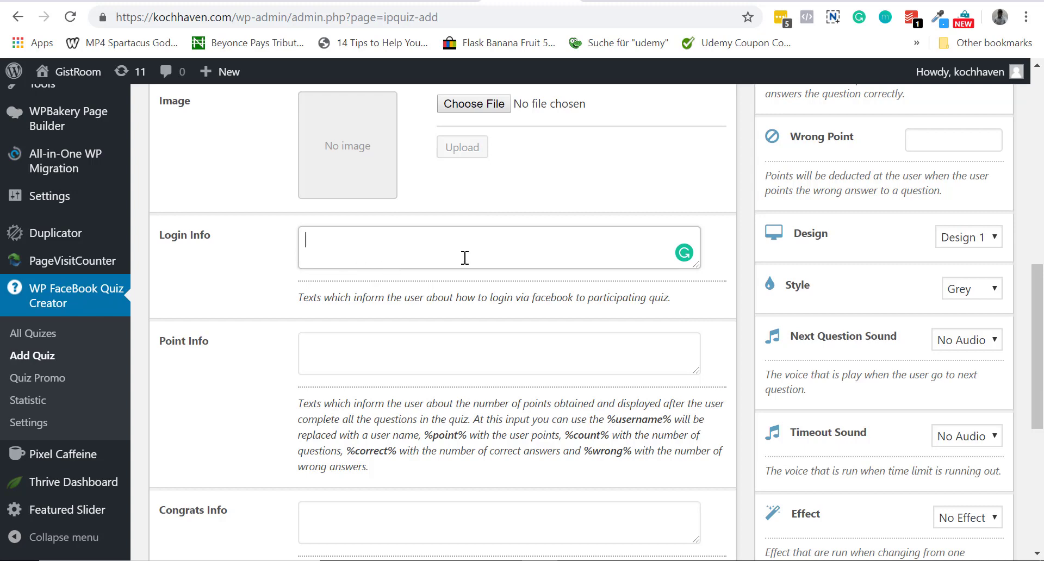
{"action": "scroll", "coordinate": [250, 371], "scroll_direction": "down", "scroll_amount": 4}
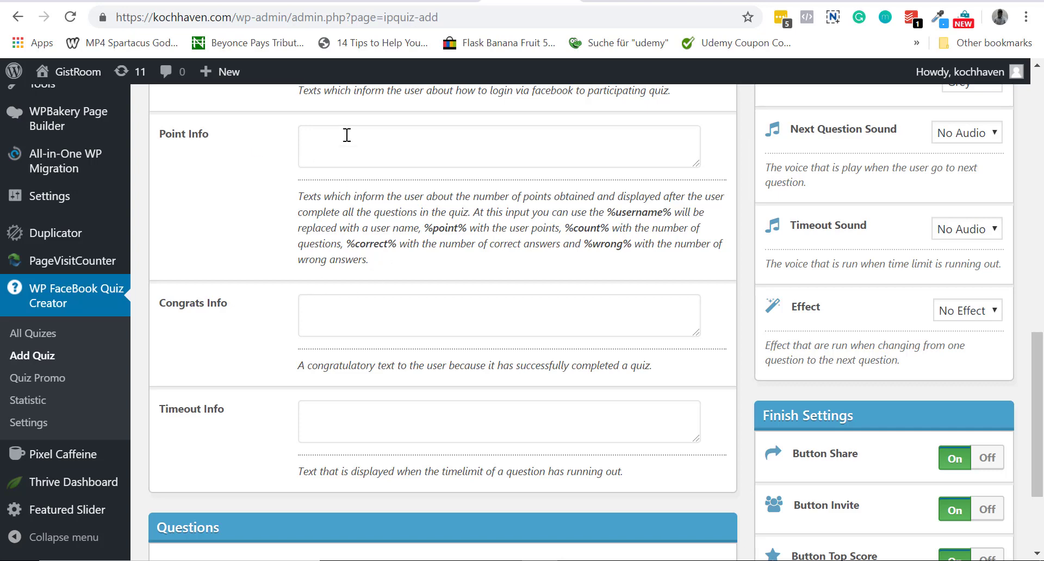
{"action": "left_click", "coordinate": [376, 140]}
{"action": "left_click", "coordinate": [425, 204]}
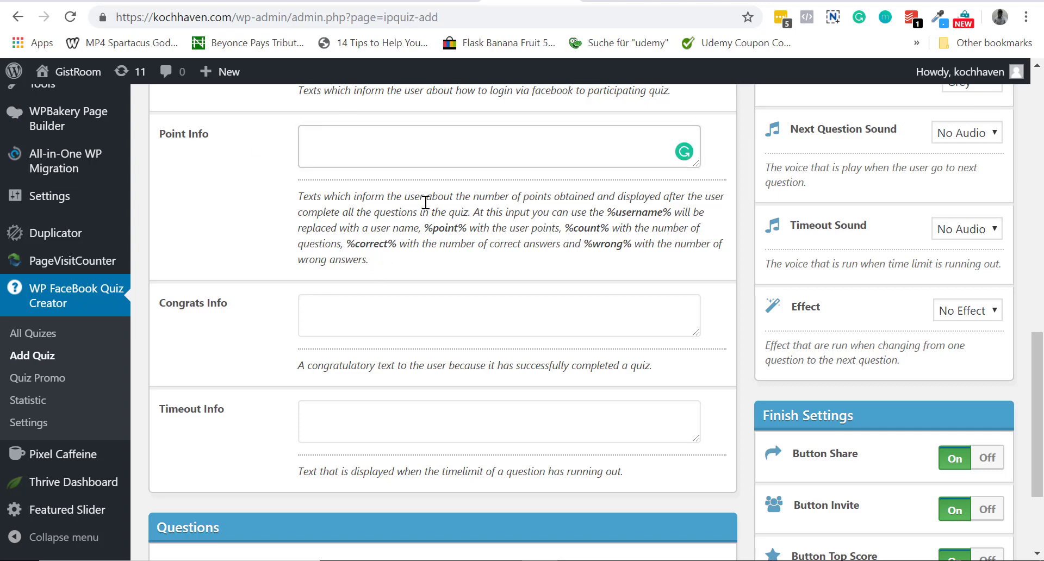
{"action": "left_click", "coordinate": [410, 151]}
{"action": "left_click", "coordinate": [441, 227]}
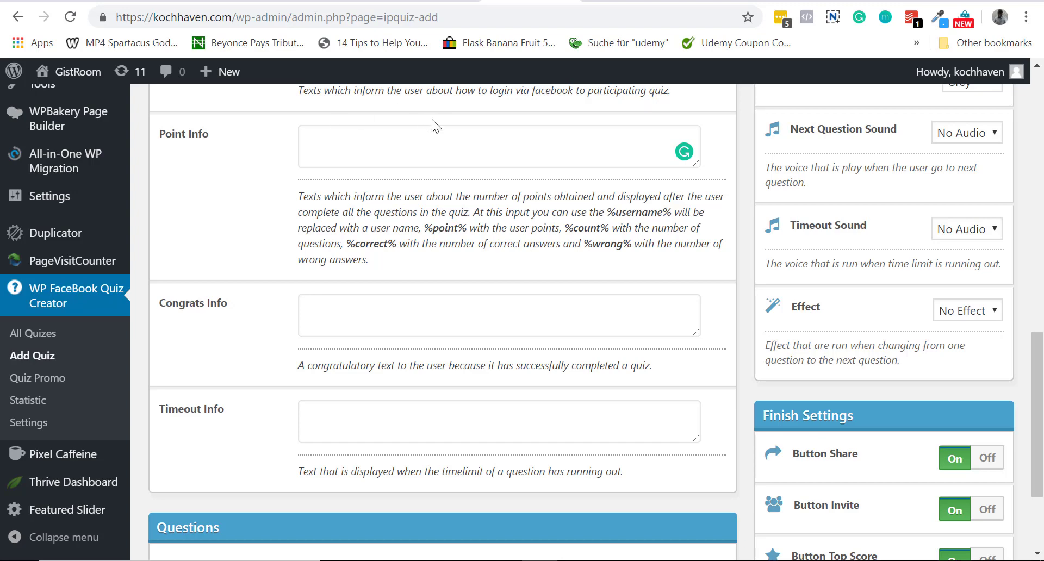
{"action": "scroll", "coordinate": [246, 239], "scroll_direction": "down", "scroll_amount": 2}
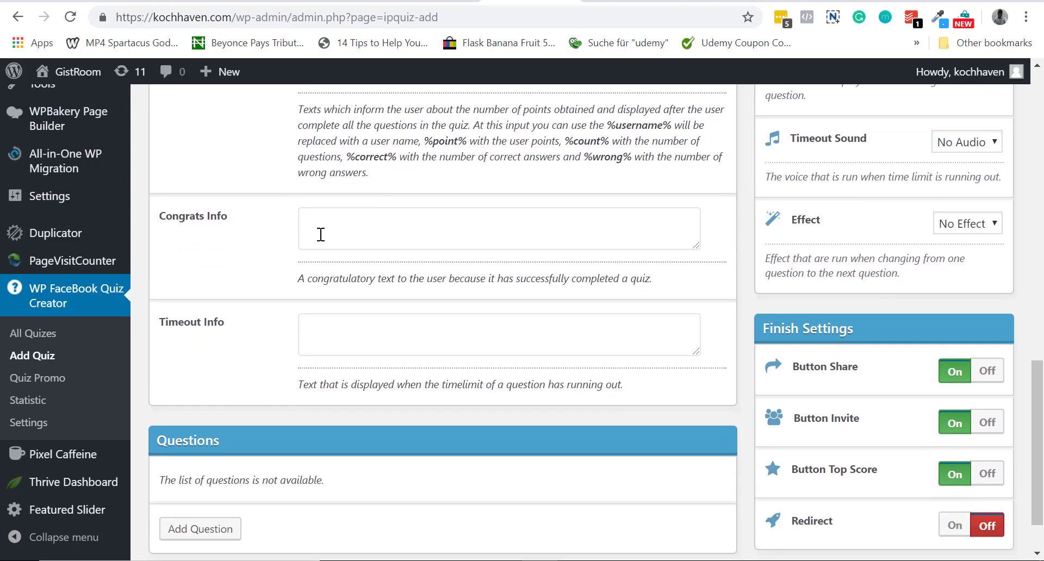
{"action": "left_click", "coordinate": [393, 239]}
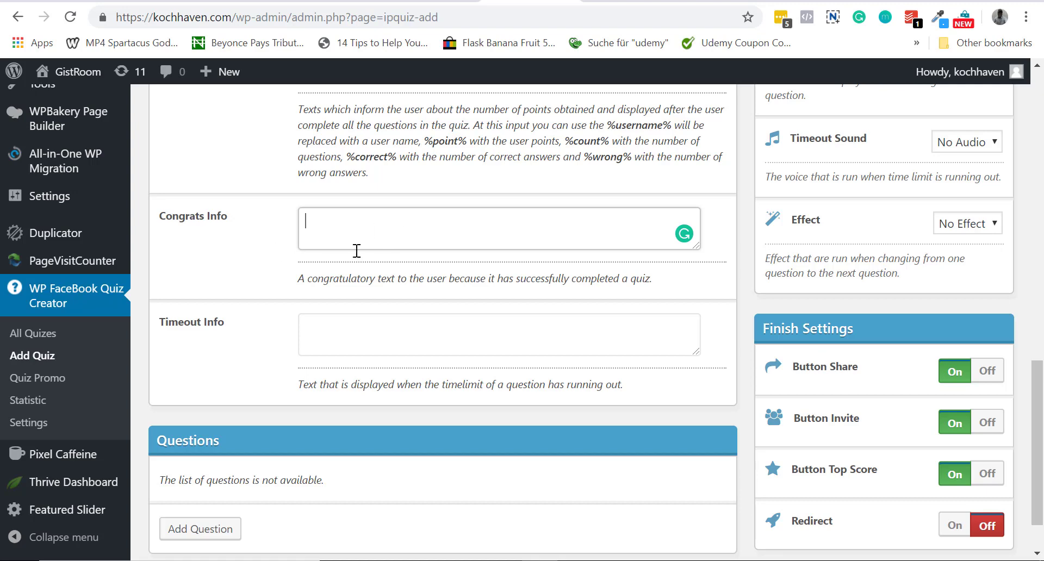
{"action": "left_click", "coordinate": [283, 334]}
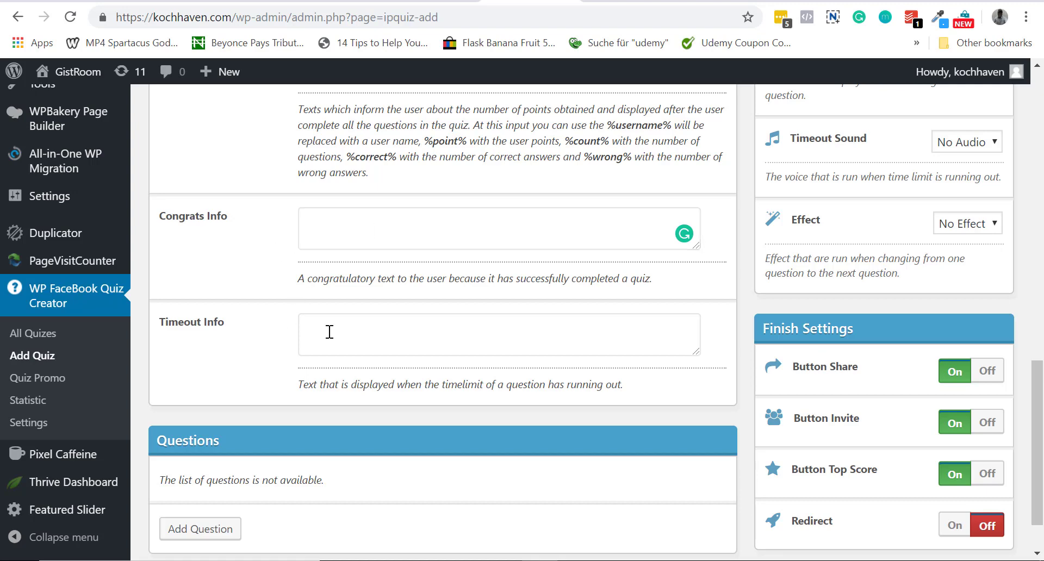
{"action": "left_click", "coordinate": [375, 328]}
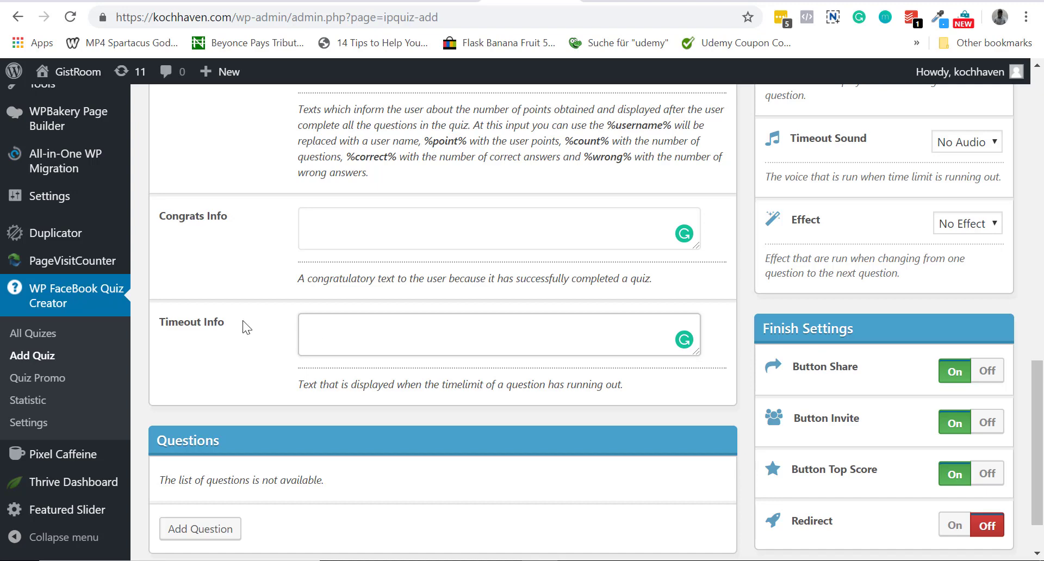
{"action": "left_click", "coordinate": [270, 341]}
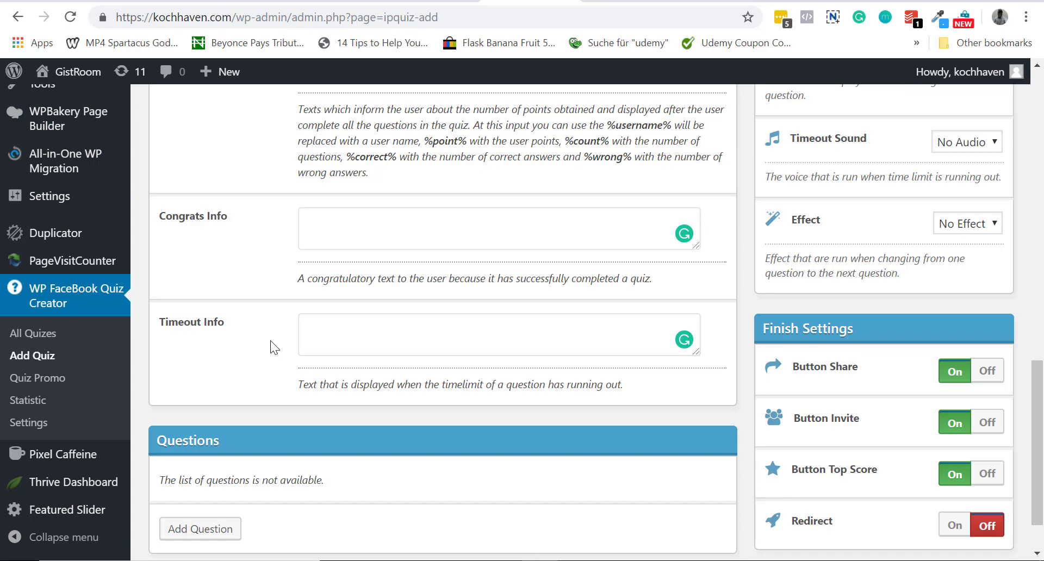
{"action": "scroll", "coordinate": [270, 340], "scroll_direction": "down", "scroll_amount": 2}
- Examine the quiz settings for time limit, points, design, style, sounds and effect, along with the Finish Settings options
{"action": "scroll", "coordinate": [270, 341], "scroll_direction": "up", "scroll_amount": 10}
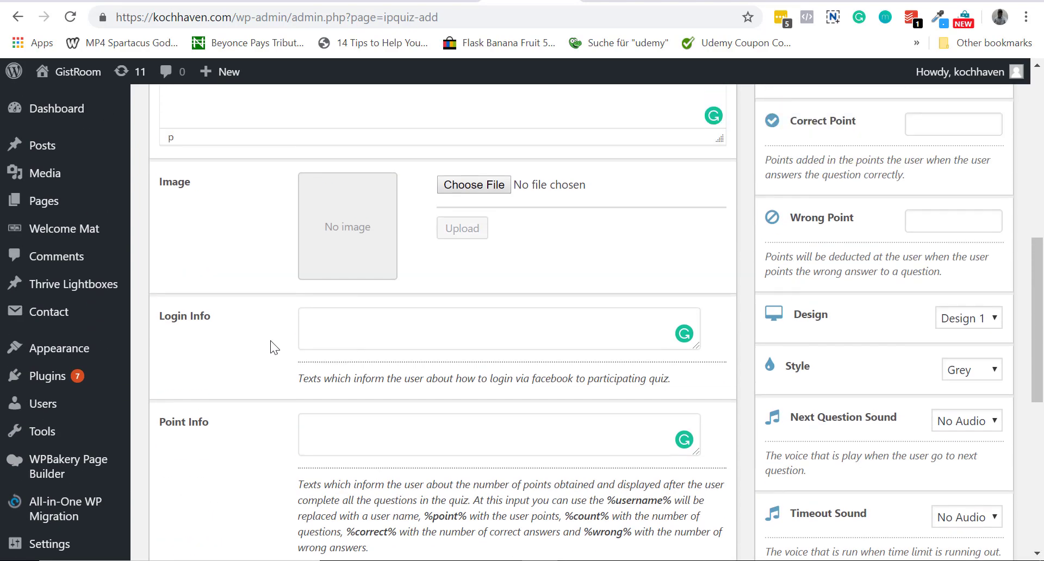
{"action": "scroll", "coordinate": [270, 340], "scroll_direction": "down", "scroll_amount": 1}
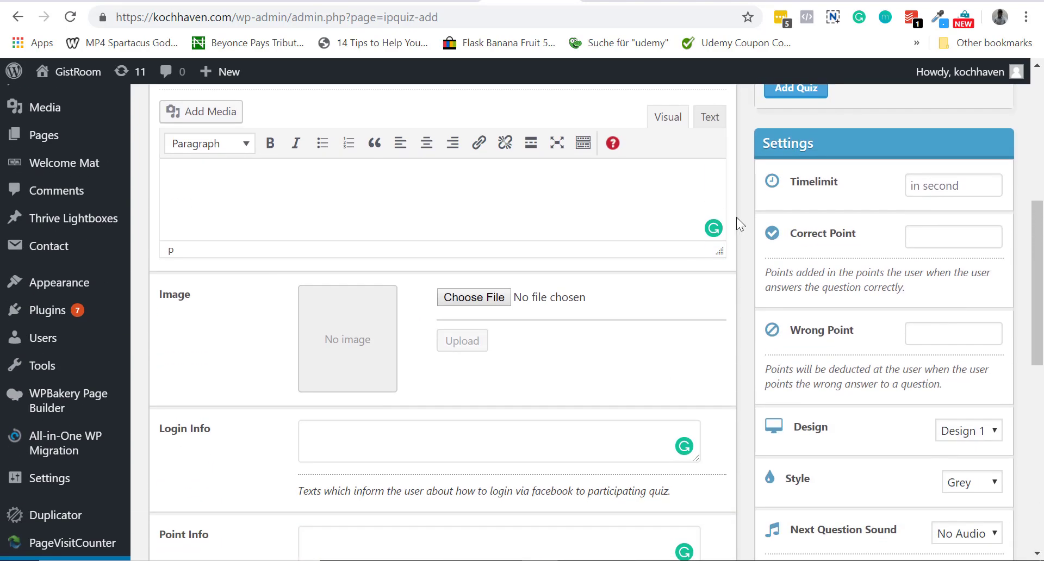
{"action": "left_click", "coordinate": [945, 187]}
{"action": "left_click", "coordinate": [906, 151]}
{"action": "scroll", "coordinate": [849, 199], "scroll_direction": "down", "scroll_amount": 1}
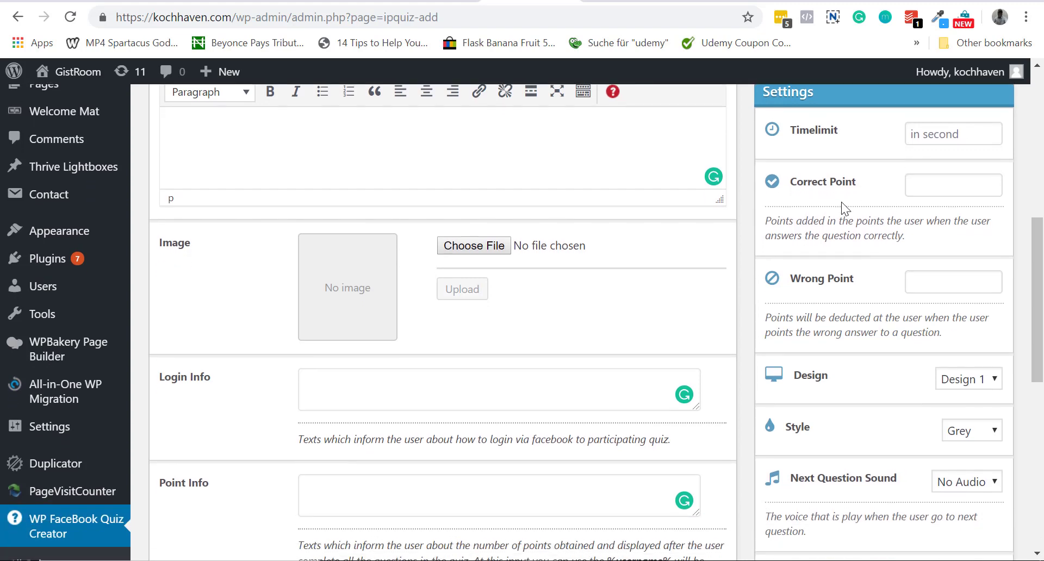
{"action": "left_click", "coordinate": [945, 187]}
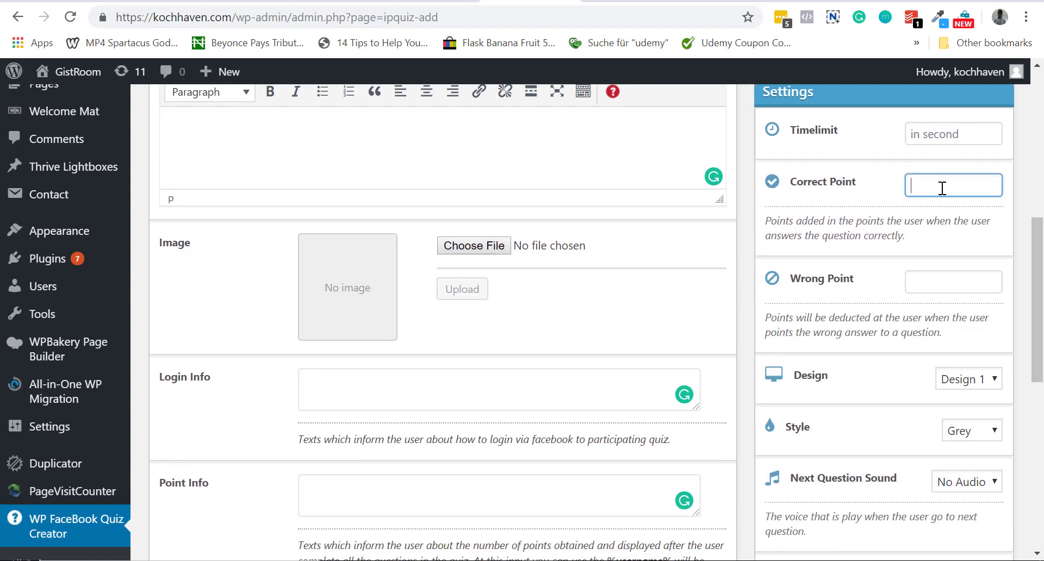
{"action": "left_click", "coordinate": [899, 160]}
{"action": "scroll", "coordinate": [870, 218], "scroll_direction": "down", "scroll_amount": 2}
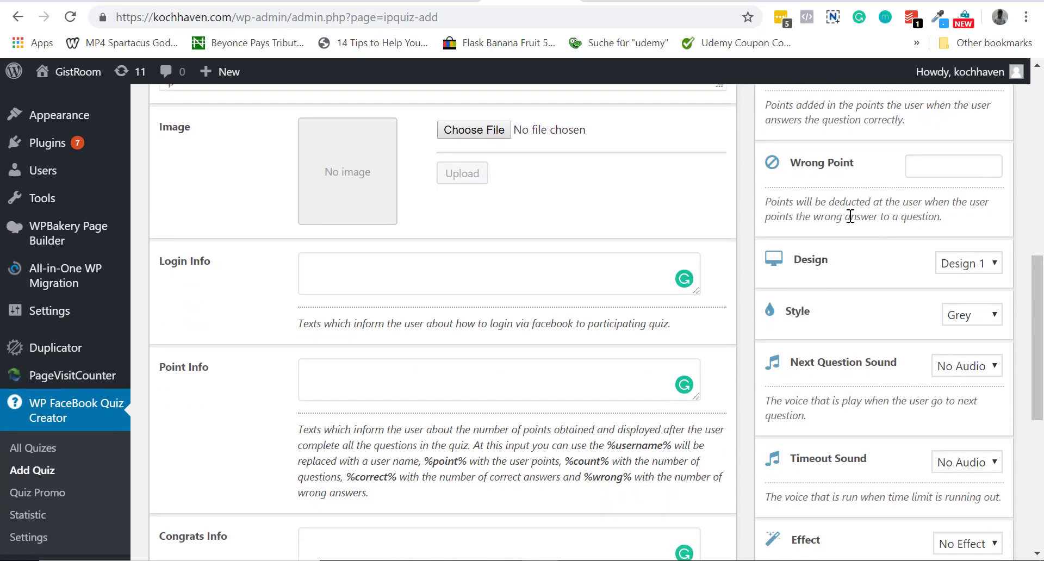
{"action": "scroll", "coordinate": [848, 228], "scroll_direction": "up", "scroll_amount": 2}
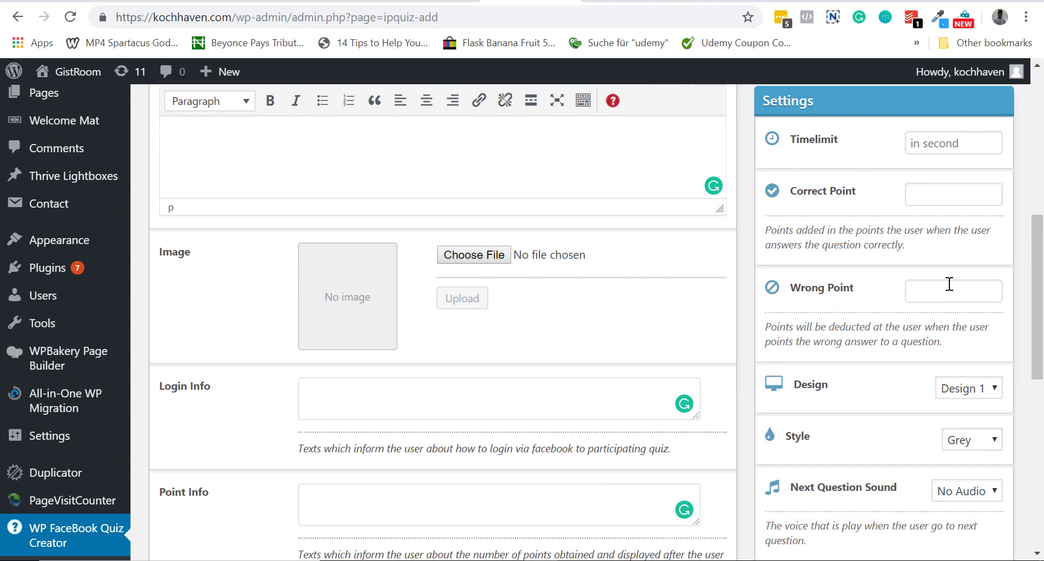
{"action": "scroll", "coordinate": [952, 261], "scroll_direction": "down", "scroll_amount": 3}
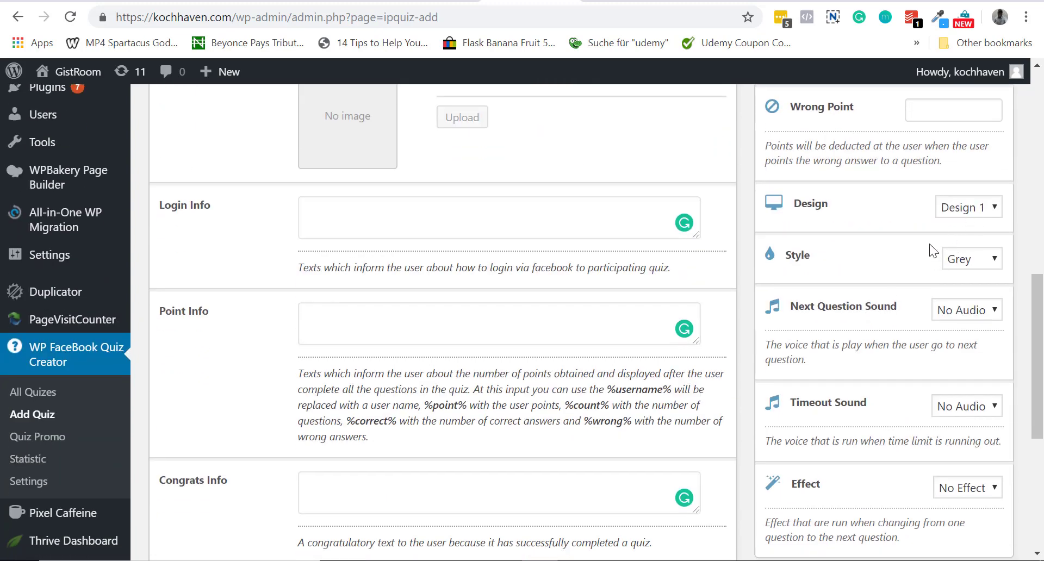
{"action": "scroll", "coordinate": [912, 271], "scroll_direction": "down", "scroll_amount": 1}
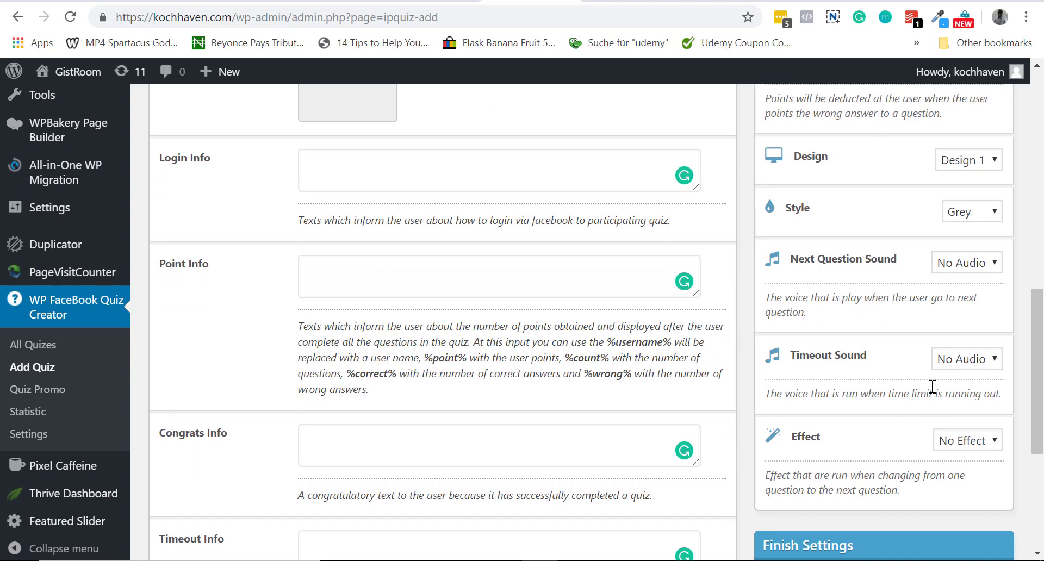
{"action": "scroll", "coordinate": [893, 335], "scroll_direction": "down", "scroll_amount": 2}
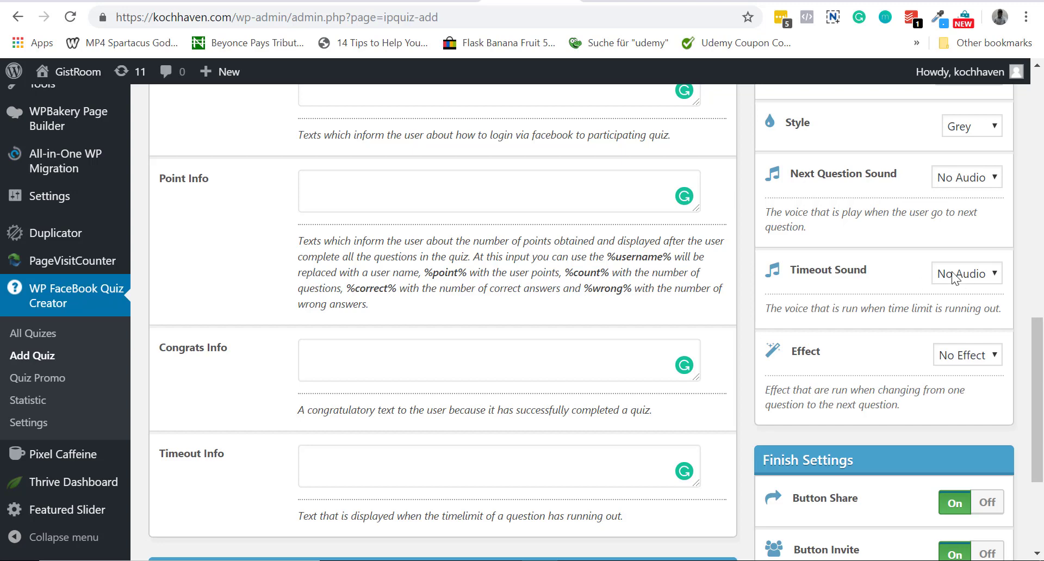
{"action": "scroll", "coordinate": [872, 312], "scroll_direction": "down", "scroll_amount": 3}
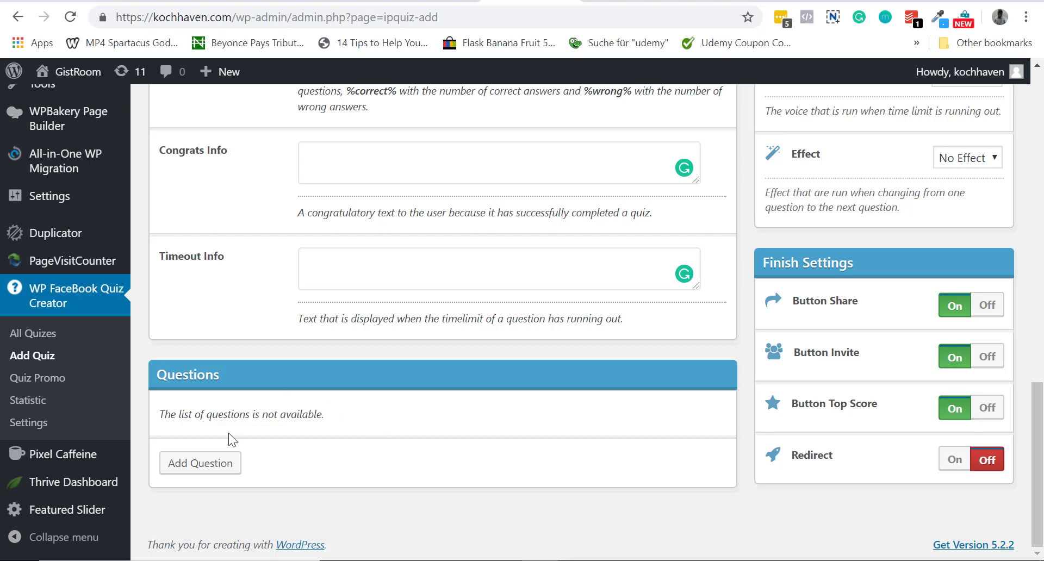
{"action": "left_click", "coordinate": [224, 463]}
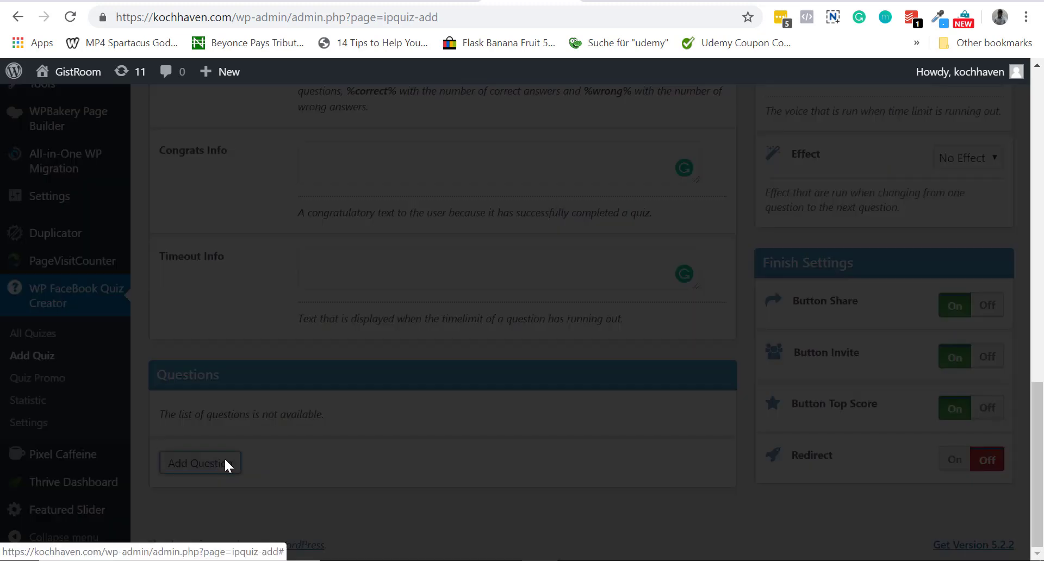
{"action": "scroll", "coordinate": [443, 349], "scroll_direction": "down", "scroll_amount": 2}
{"action": "scroll", "coordinate": [442, 350], "scroll_direction": "up", "scroll_amount": 2}
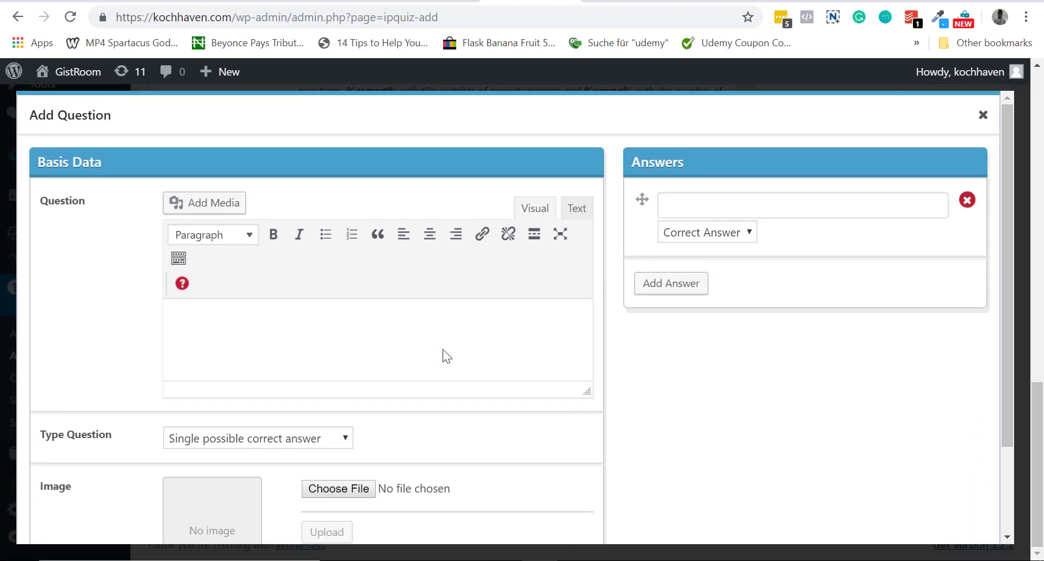
{"action": "left_click", "coordinate": [983, 114]}
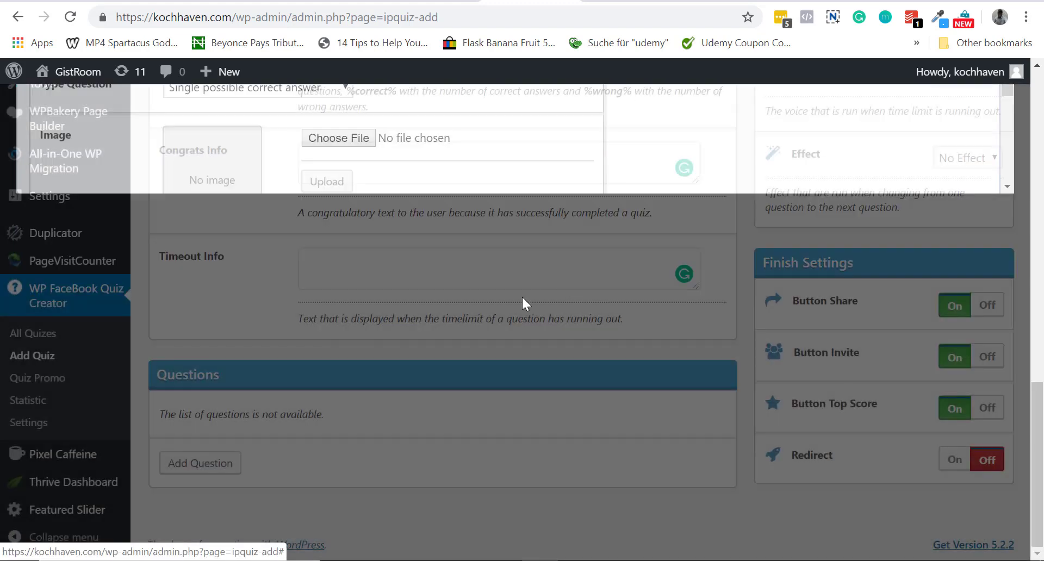
- Start a new question for the quiz and enter "what's my name?" as its question text
{"action": "left_click", "coordinate": [219, 468]}
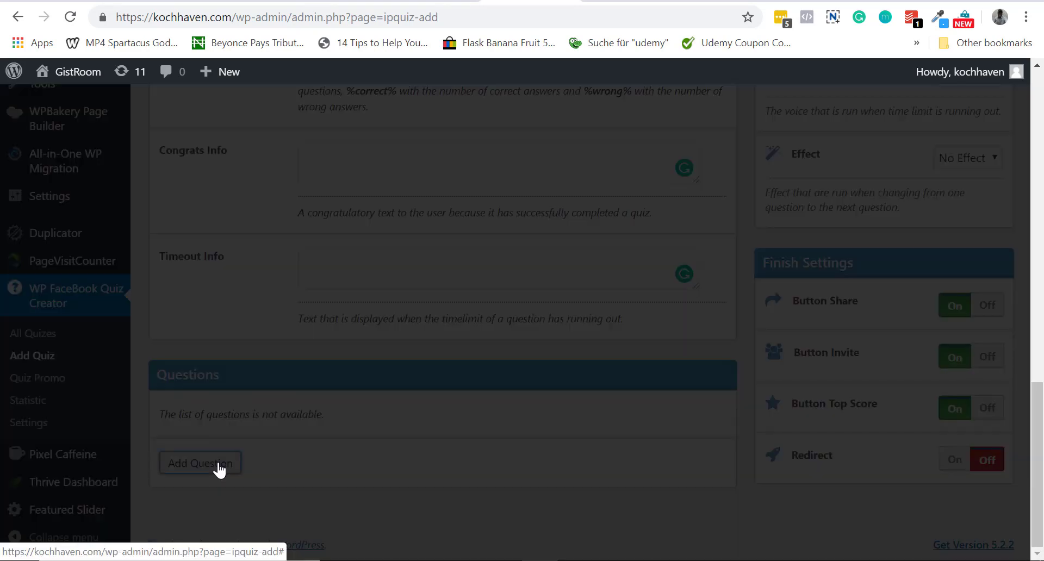
{"action": "scroll", "coordinate": [251, 262], "scroll_direction": "down", "scroll_amount": 1}
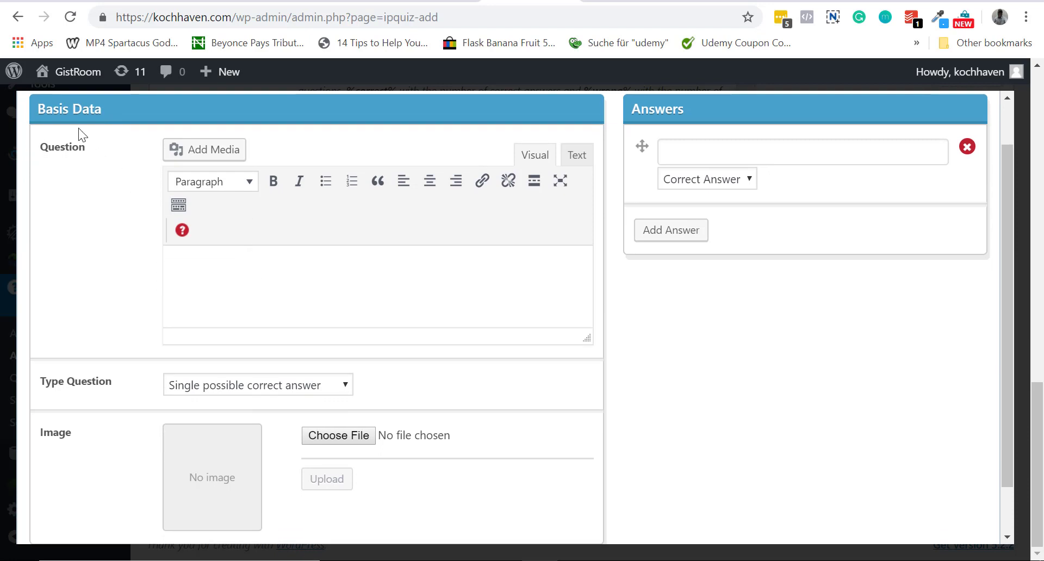
{"action": "left_click", "coordinate": [231, 273]}
{"action": "scroll", "coordinate": [289, 269], "scroll_direction": "down", "scroll_amount": 1}
{"action": "scroll", "coordinate": [290, 267], "scroll_direction": "up", "scroll_amount": 1}
{"action": "scroll", "coordinate": [290, 267], "scroll_direction": "up", "scroll_amount": 1}
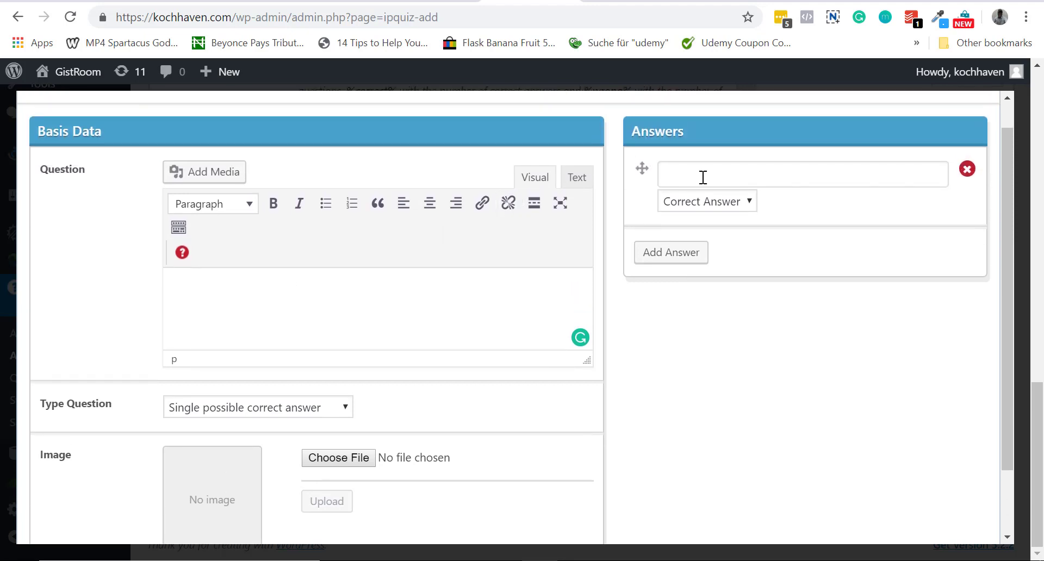
{"action": "left_click", "coordinate": [723, 175]}
{"action": "left_click", "coordinate": [304, 294]}
{"action": "type", "text": "what's my name"}
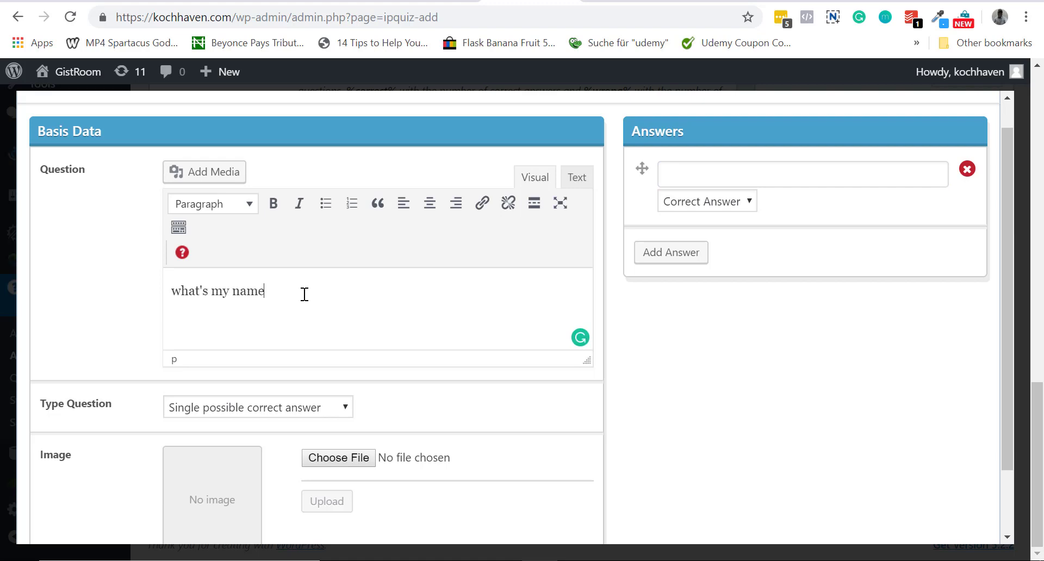
{"action": "type", "text": "?"}
- Enter the person's first name as the question's first answer and mark it as Wrong Answer
{"action": "left_click", "coordinate": [697, 176]}
{"action": "type", "text": "K"}
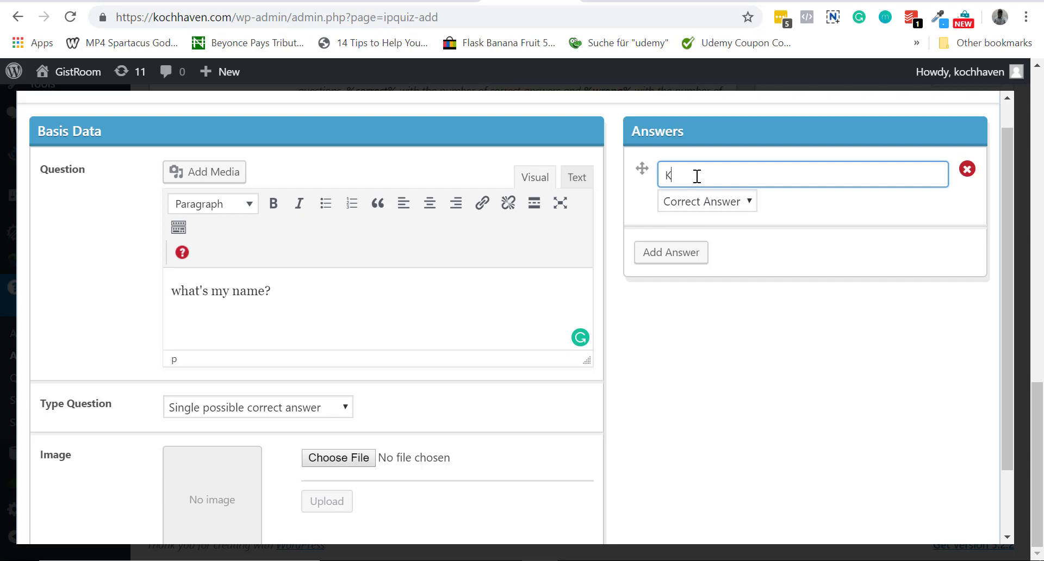
{"action": "type", "text": "yrina"}
{"action": "key", "text": "BackSpace"}
{"action": "key", "text": "BackSpace"}
{"action": "type", "text": "an"}
{"action": "left_click", "coordinate": [722, 209]}
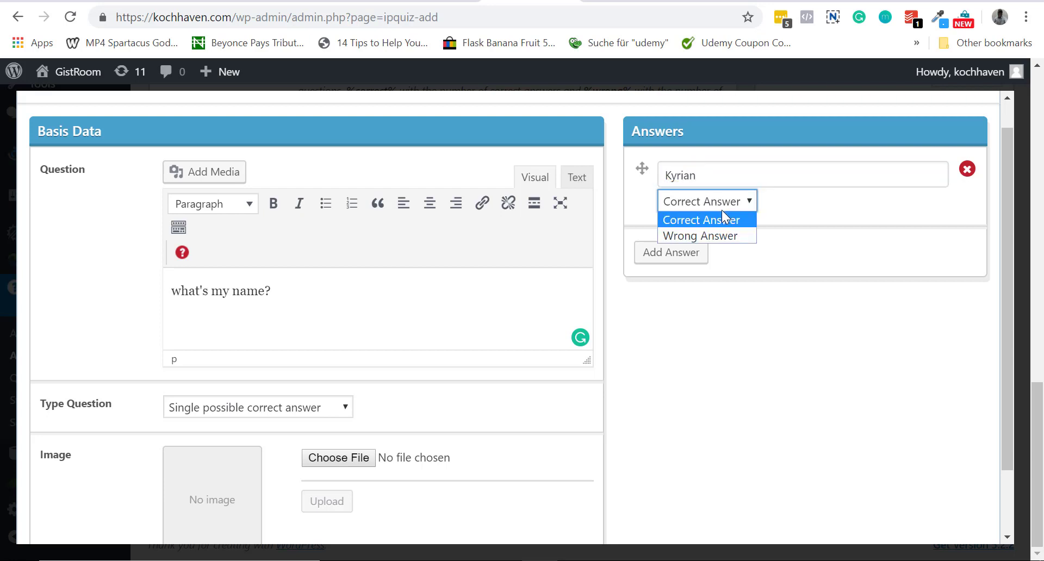
{"action": "left_click", "coordinate": [729, 233]}
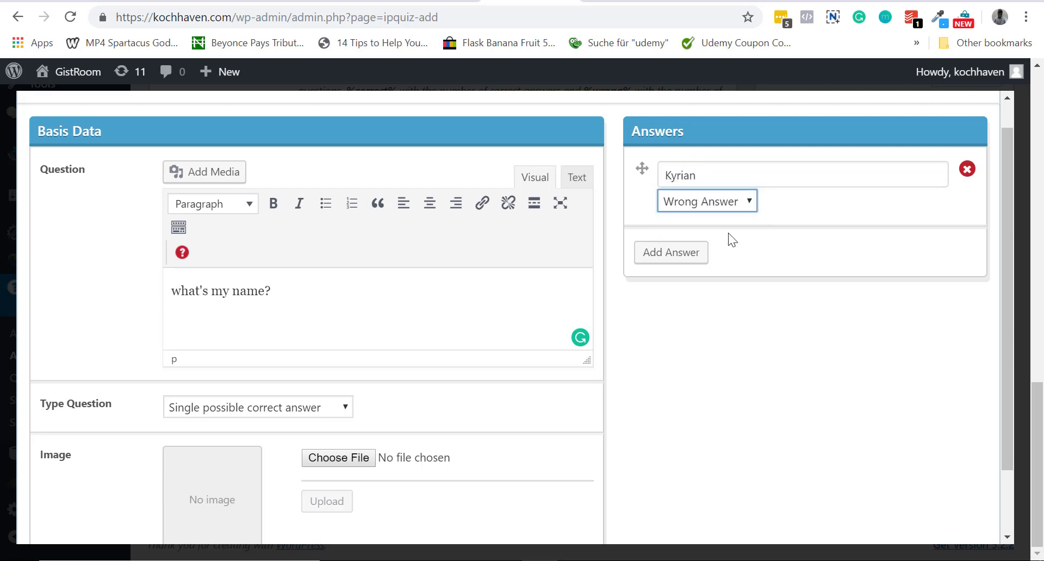
- Add a blank second answer marked as Wrong Answer, and set the first answer to Correct Answer
{"action": "left_click", "coordinate": [685, 253]}
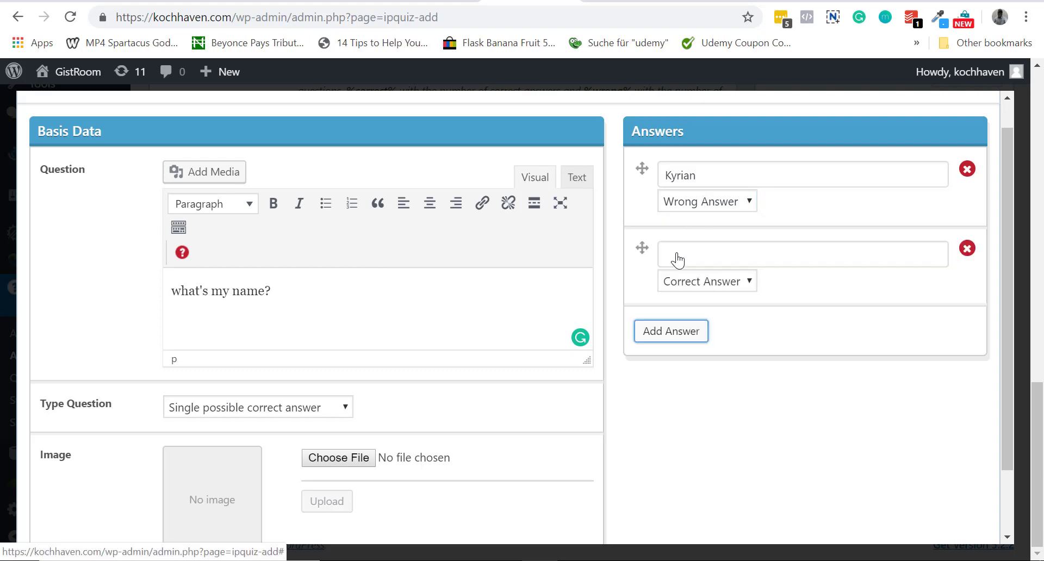
{"action": "left_click", "coordinate": [710, 204]}
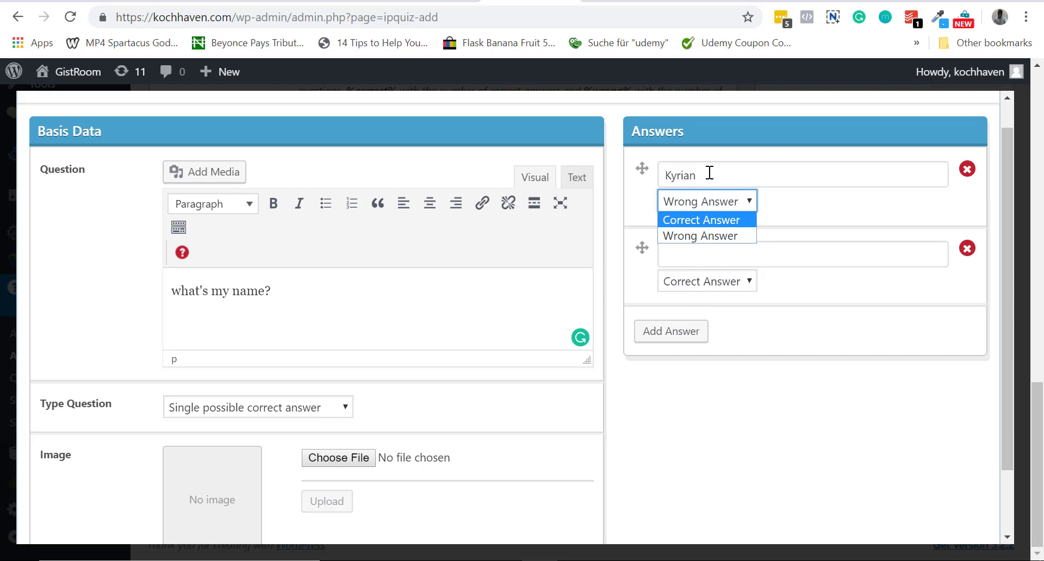
{"action": "left_click", "coordinate": [706, 215]}
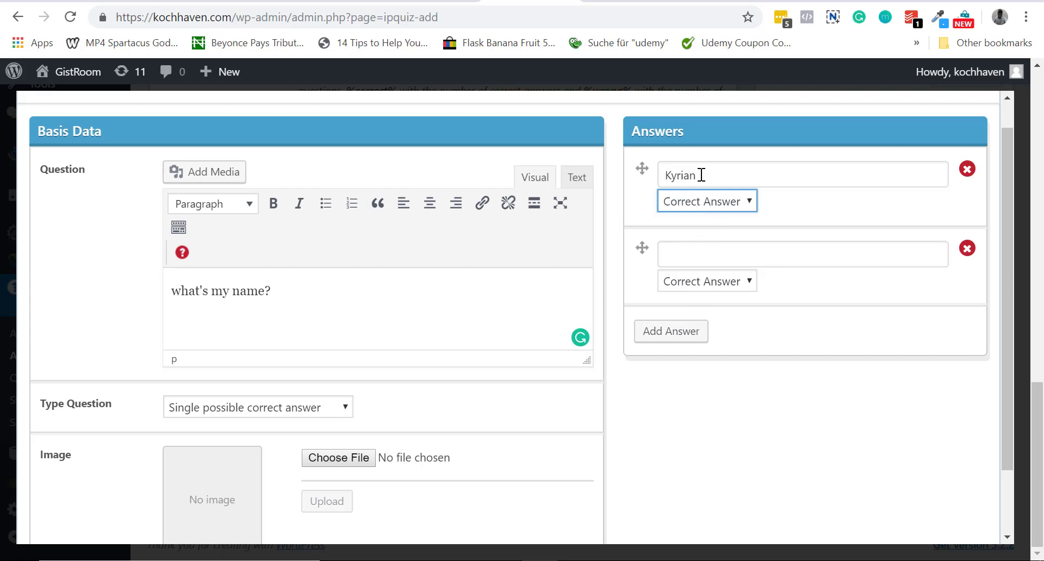
{"action": "left_click", "coordinate": [710, 275]}
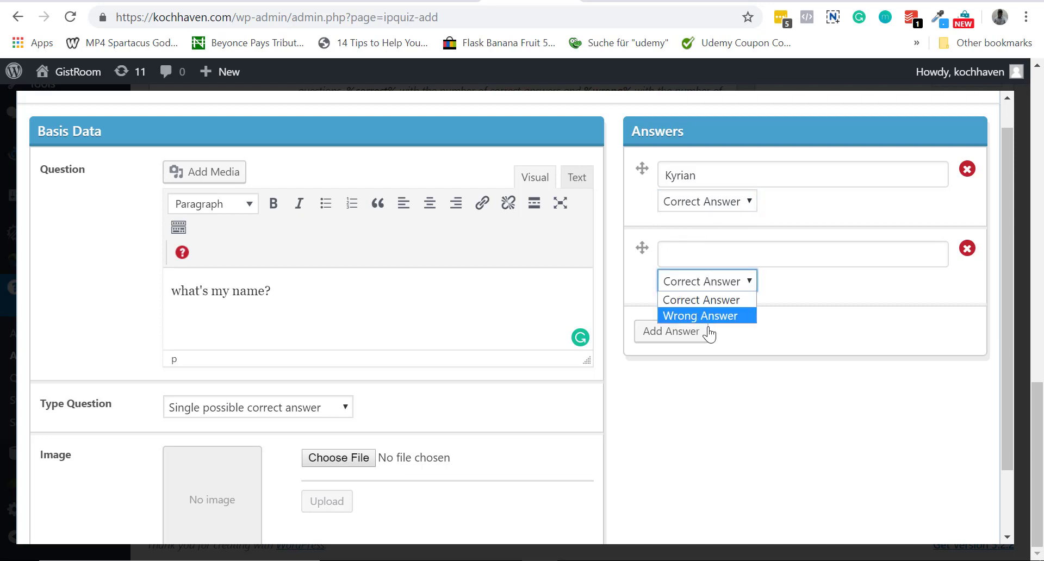
{"action": "left_click", "coordinate": [707, 320]}
{"action": "left_click", "coordinate": [693, 263]}
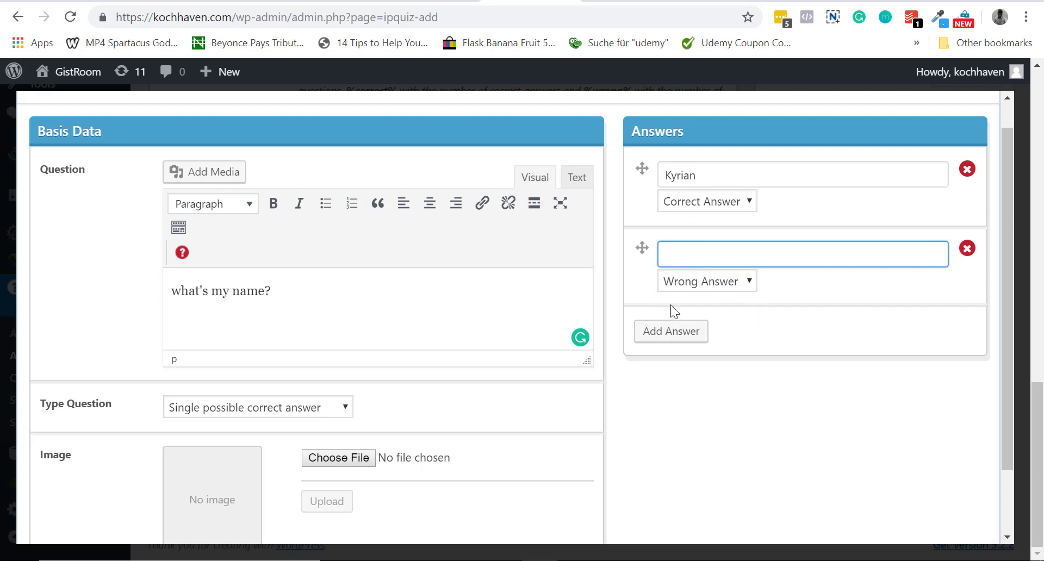
- Remove the blank second answer from the question and check the available question types
{"action": "left_click", "coordinate": [968, 250]}
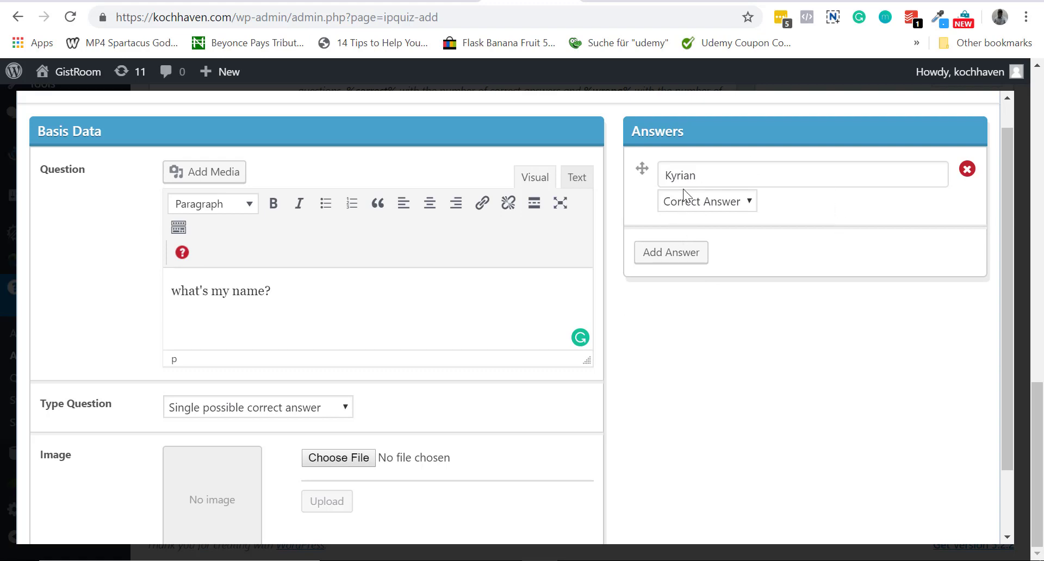
{"action": "scroll", "coordinate": [469, 277], "scroll_direction": "down", "scroll_amount": 2}
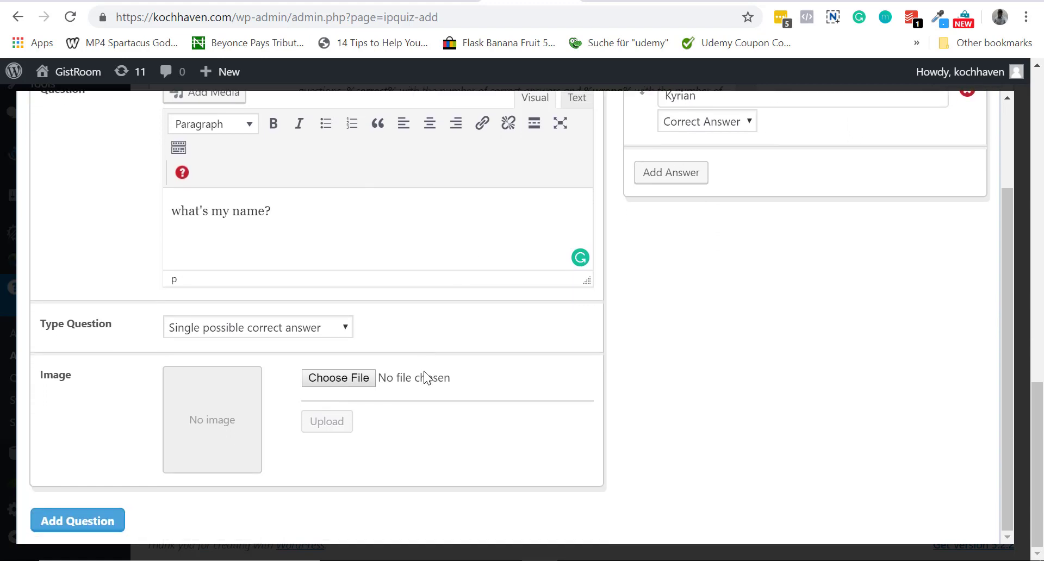
{"action": "left_click", "coordinate": [303, 330]}
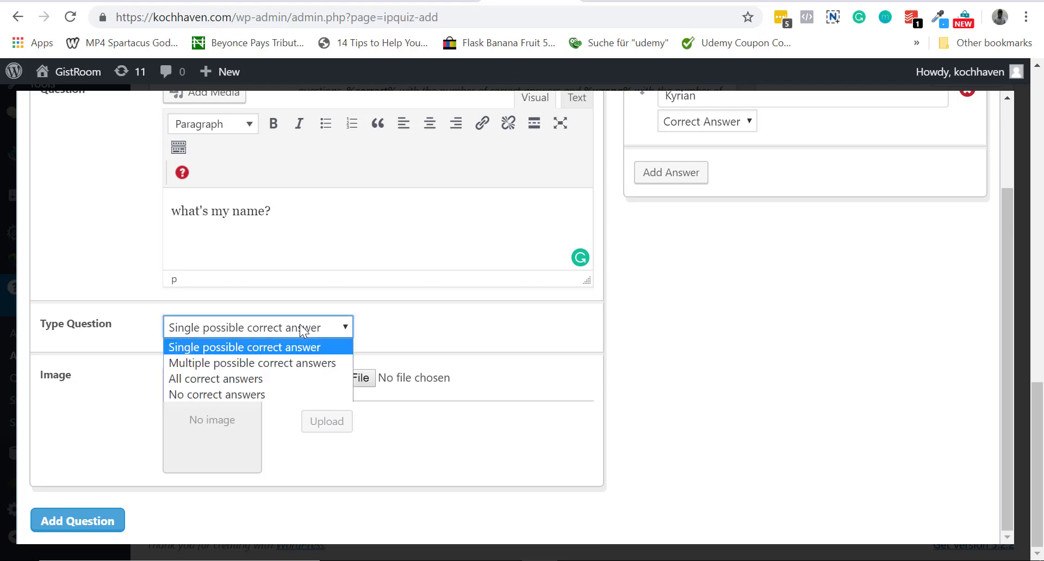
{"action": "left_click", "coordinate": [436, 355]}
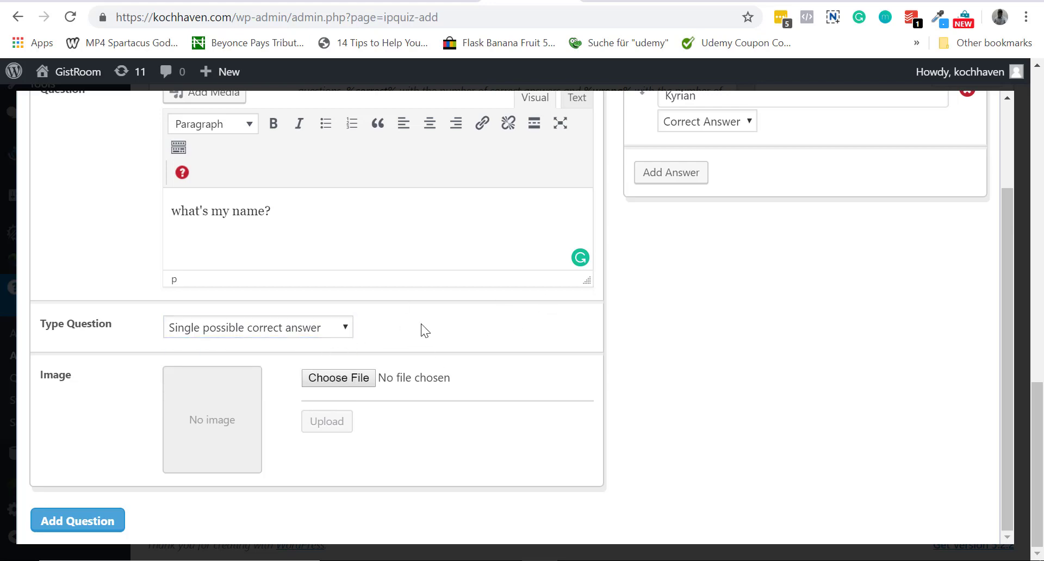
{"action": "scroll", "coordinate": [370, 318], "scroll_direction": "up", "scroll_amount": 2}
{"action": "scroll", "coordinate": [288, 367], "scroll_direction": "down", "scroll_amount": 2}
{"action": "scroll", "coordinate": [555, 283], "scroll_direction": "up", "scroll_amount": 2}
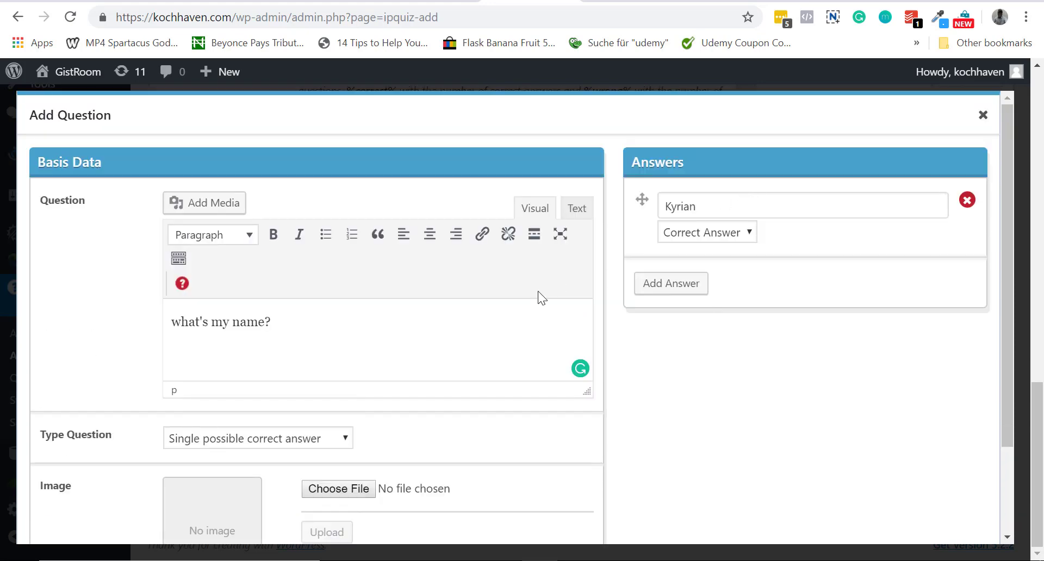
- Try the question type Multiple possible correct answers, and switch it back to Single possible correct answer
{"action": "scroll", "coordinate": [533, 294], "scroll_direction": "down", "scroll_amount": 2}
{"action": "left_click", "coordinate": [319, 327]}
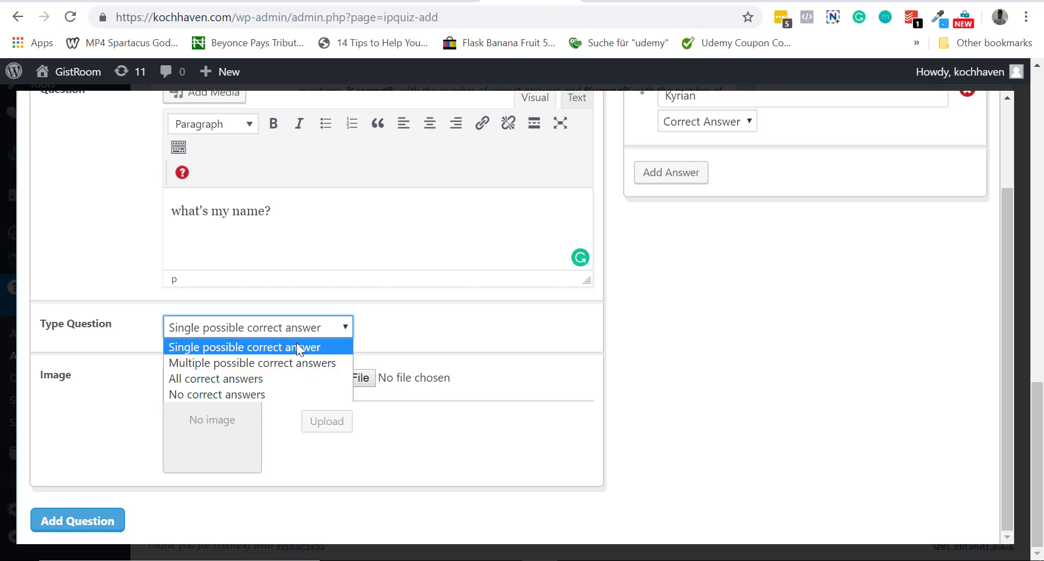
{"action": "left_click", "coordinate": [289, 359]}
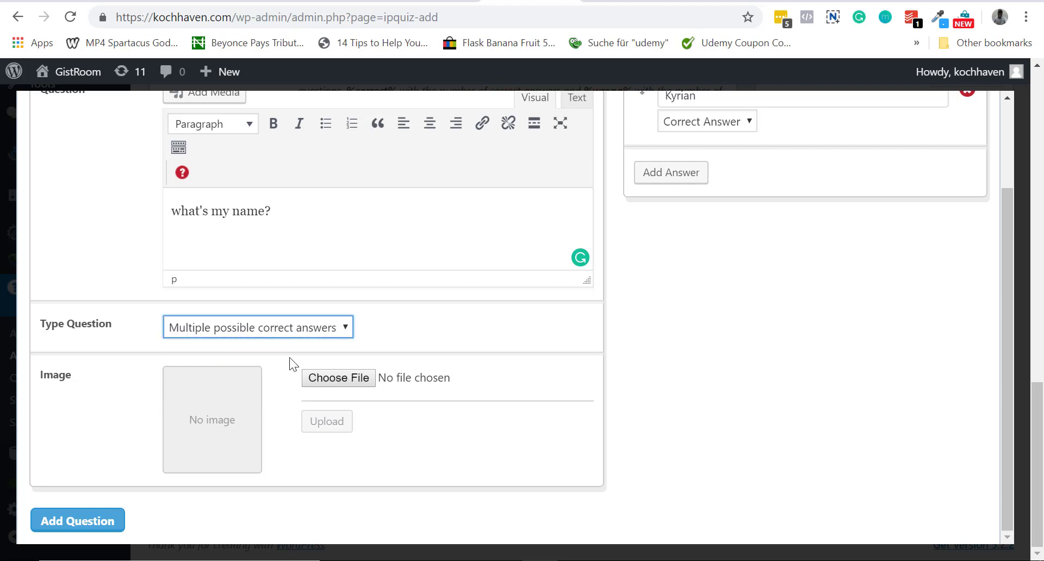
{"action": "left_click", "coordinate": [309, 334]}
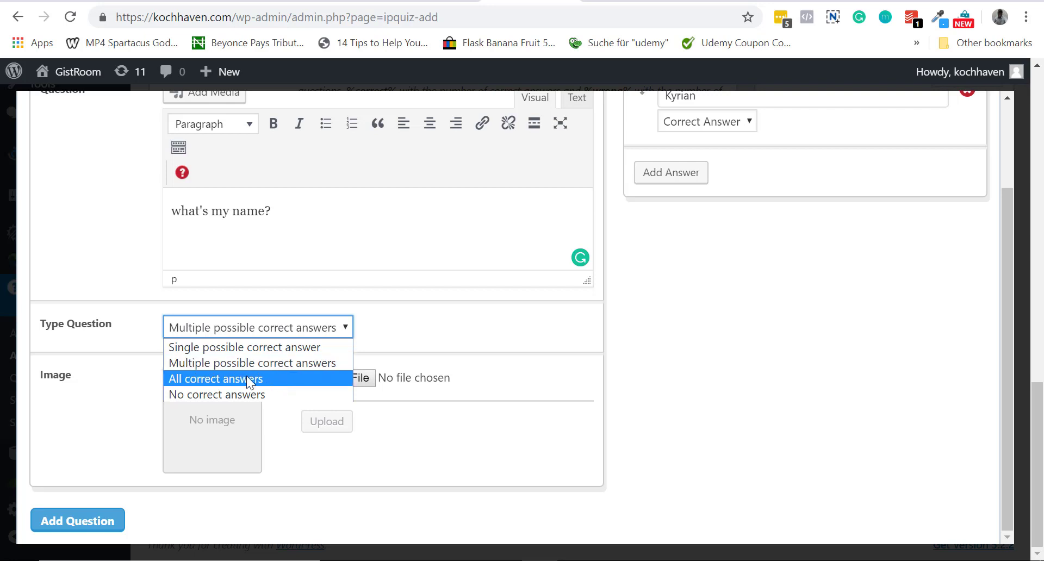
{"action": "left_click", "coordinate": [257, 348]}
{"action": "left_click", "coordinate": [430, 311]}
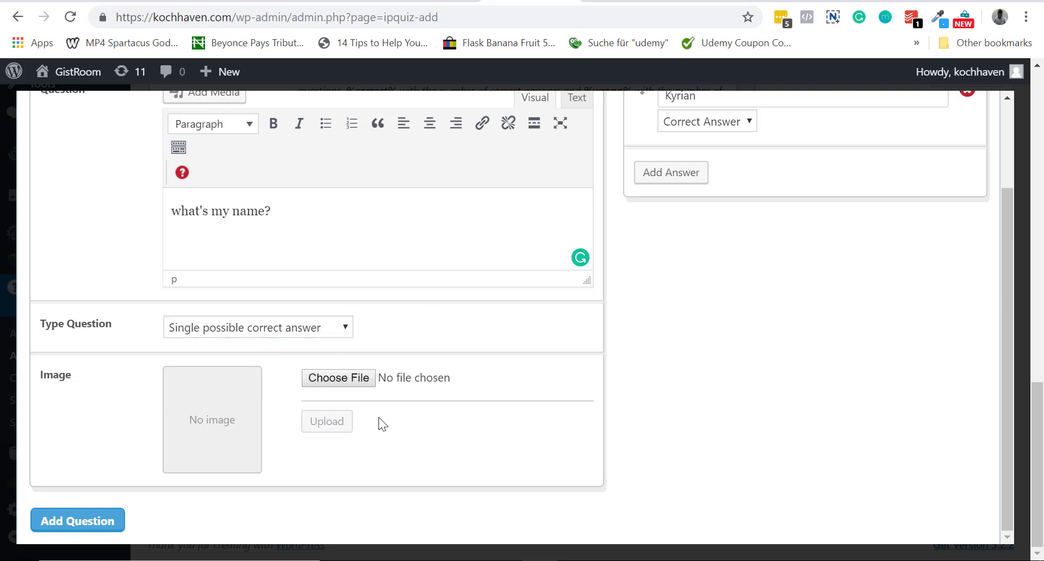
- Add the completed "what's my name?" question to the quiz
{"action": "scroll", "coordinate": [475, 355], "scroll_direction": "up", "scroll_amount": 2}
{"action": "scroll", "coordinate": [475, 355], "scroll_direction": "down", "scroll_amount": 2}
{"action": "scroll", "coordinate": [514, 348], "scroll_direction": "up", "scroll_amount": 2}
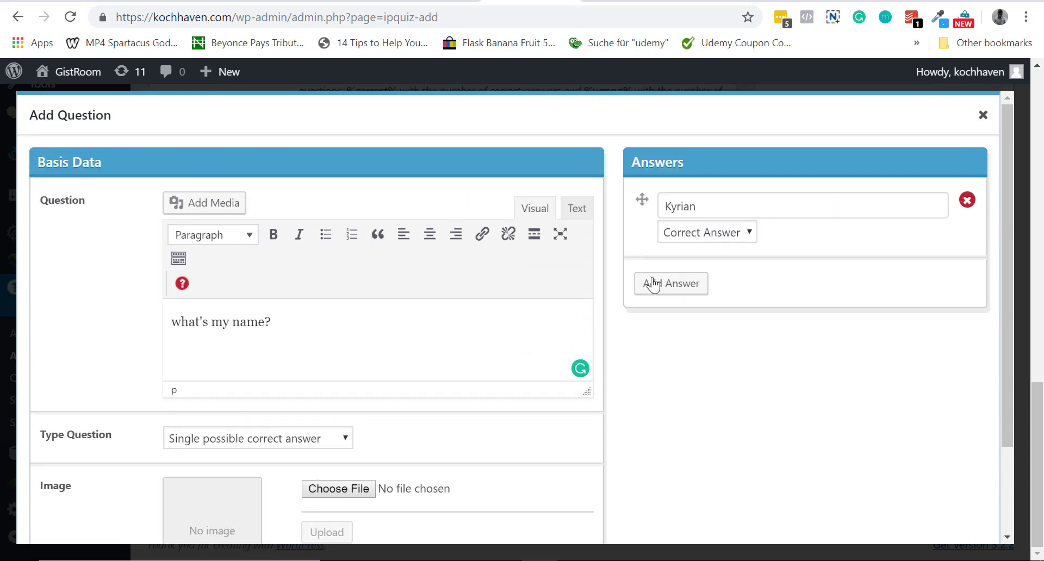
{"action": "scroll", "coordinate": [451, 343], "scroll_direction": "down", "scroll_amount": 2}
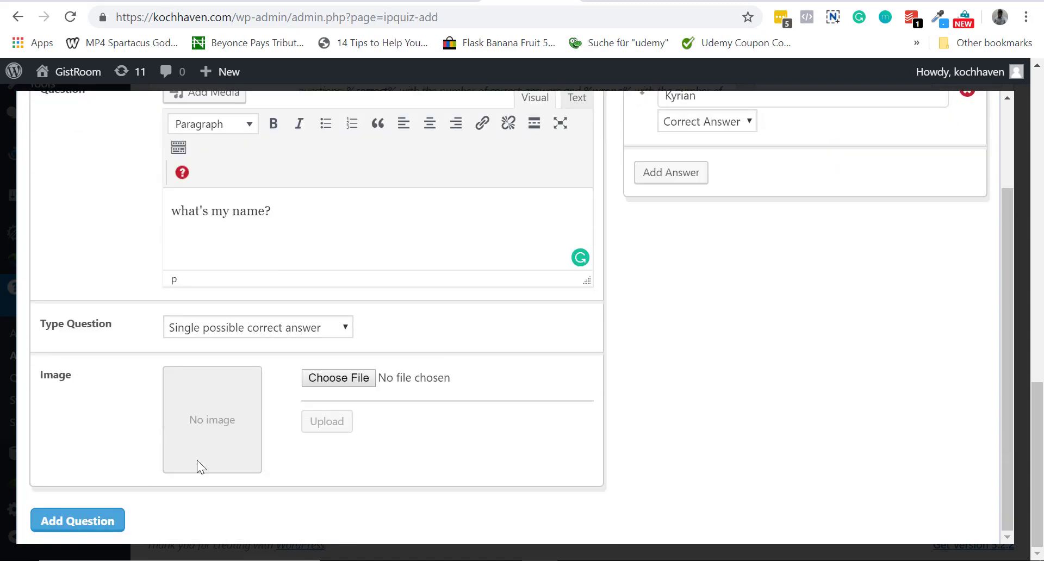
{"action": "left_click", "coordinate": [84, 523]}
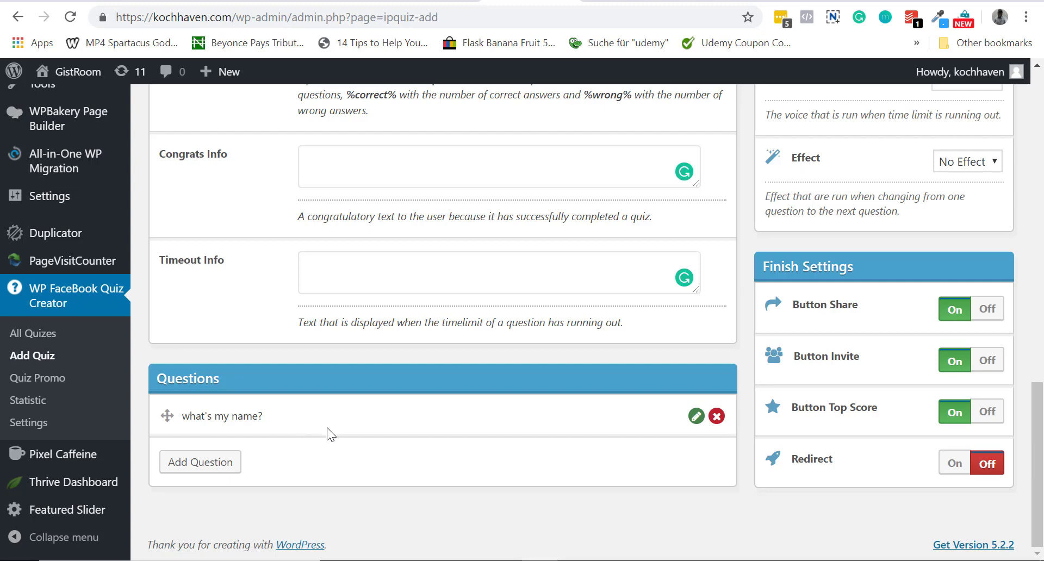
- Look over the quiz form and publish the new quiz with its title and description left blank
{"action": "scroll", "coordinate": [327, 427], "scroll_direction": "up", "scroll_amount": 5}
{"action": "scroll", "coordinate": [327, 432], "scroll_direction": "up", "scroll_amount": 12}
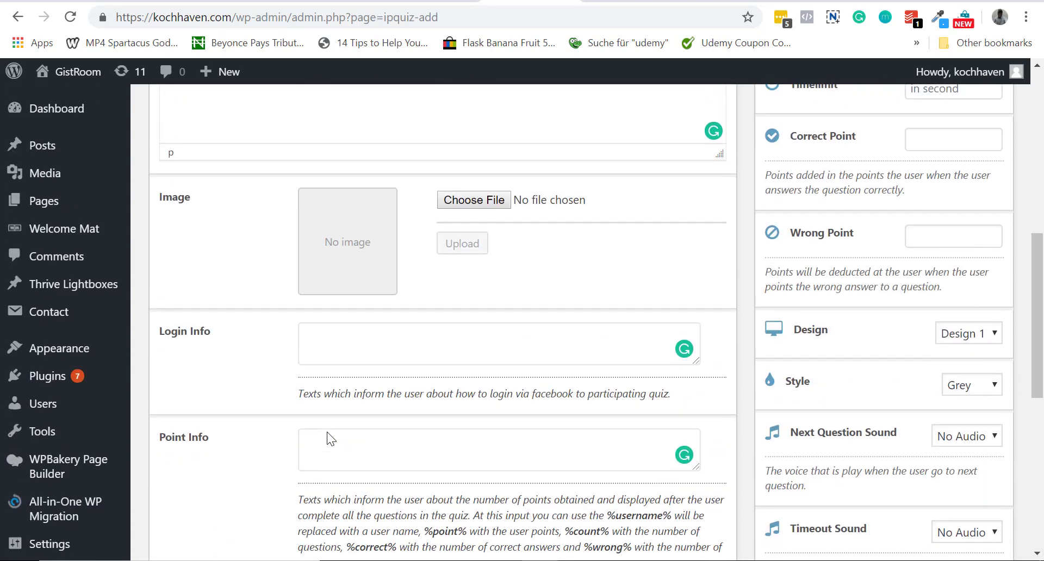
{"action": "scroll", "coordinate": [354, 416], "scroll_direction": "down", "scroll_amount": 8}
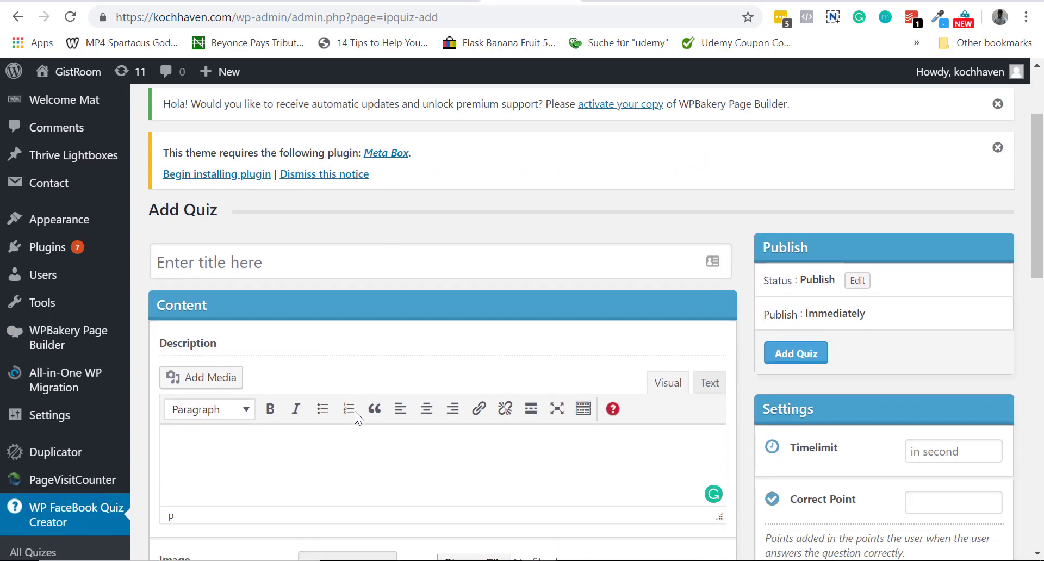
{"action": "scroll", "coordinate": [517, 349], "scroll_direction": "up", "scroll_amount": 4}
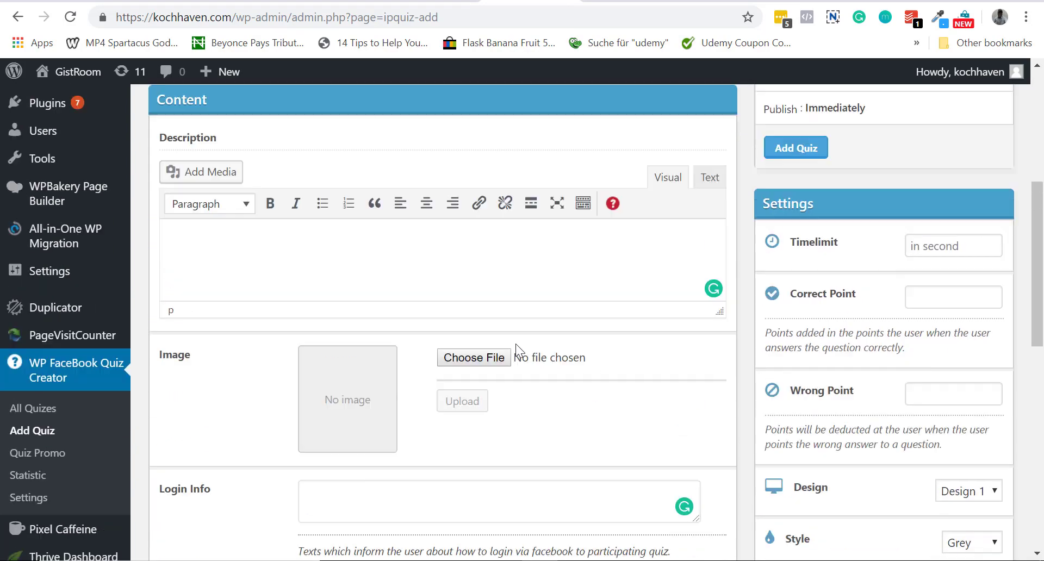
{"action": "key", "text": "ctrl+u"}
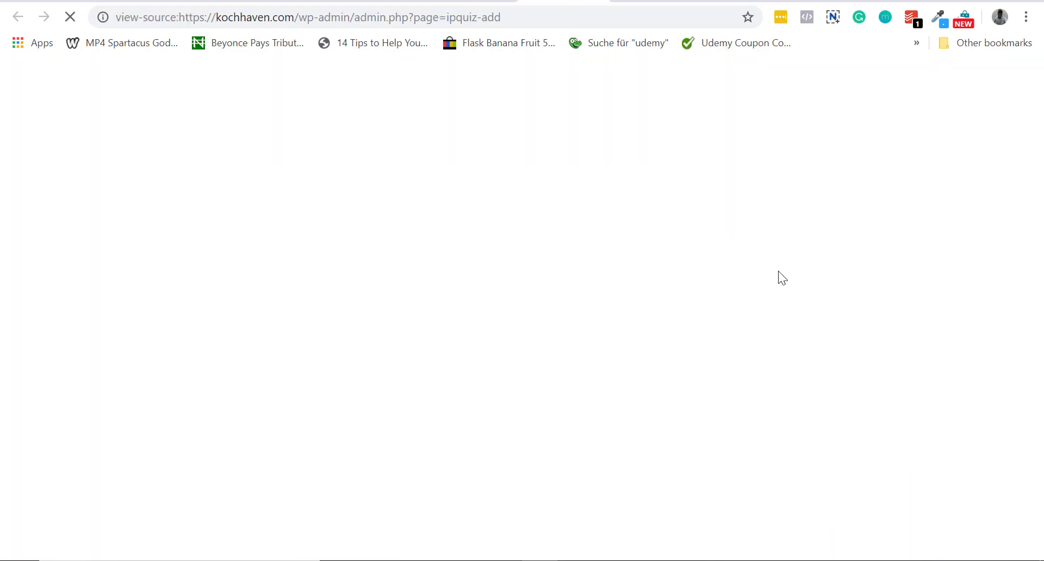
{"action": "left_click", "coordinate": [494, 7]}
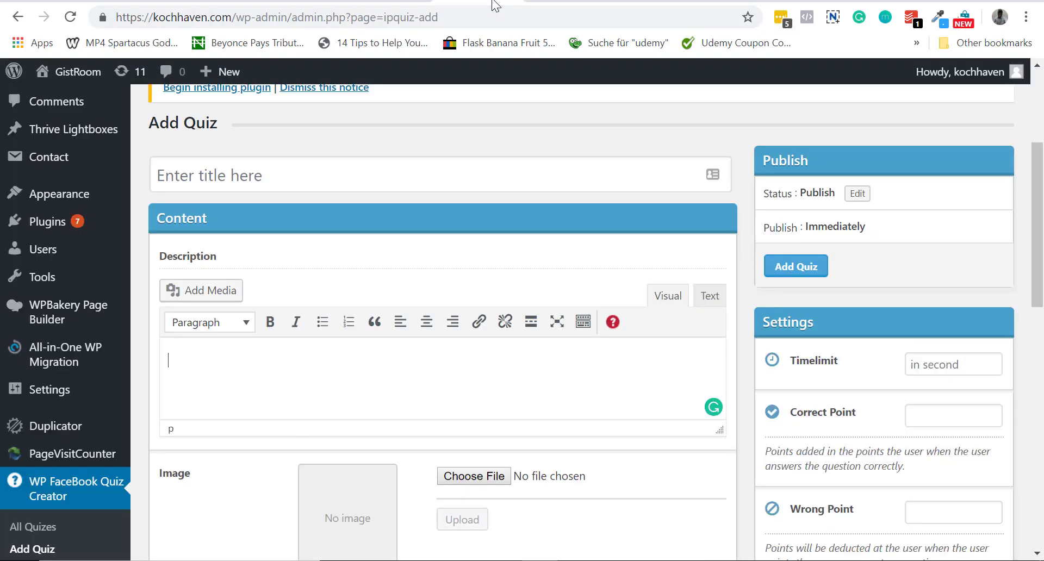
{"action": "scroll", "coordinate": [515, 265], "scroll_direction": "down", "scroll_amount": 3}
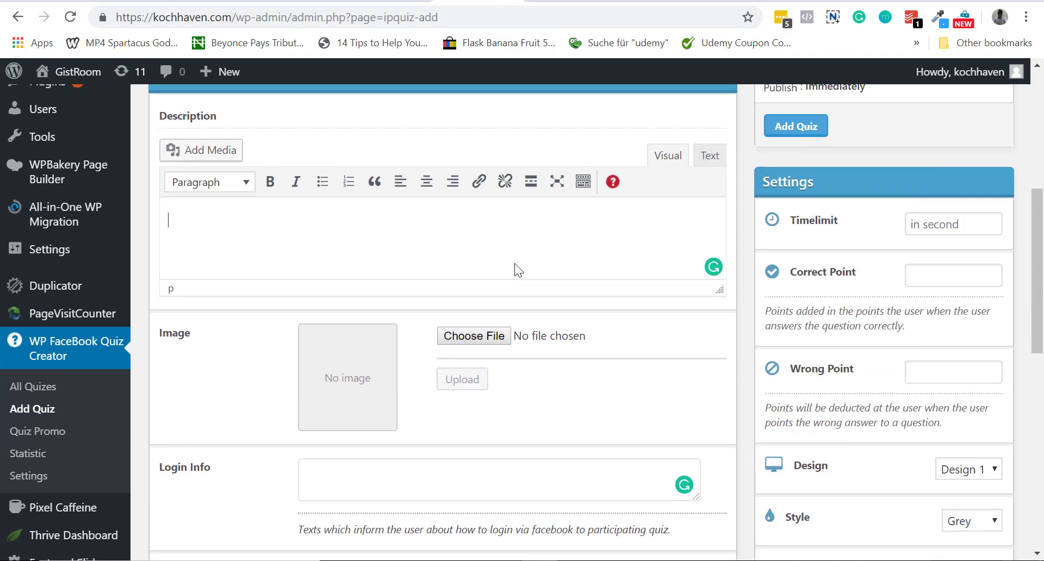
{"action": "left_click", "coordinate": [786, 124]}
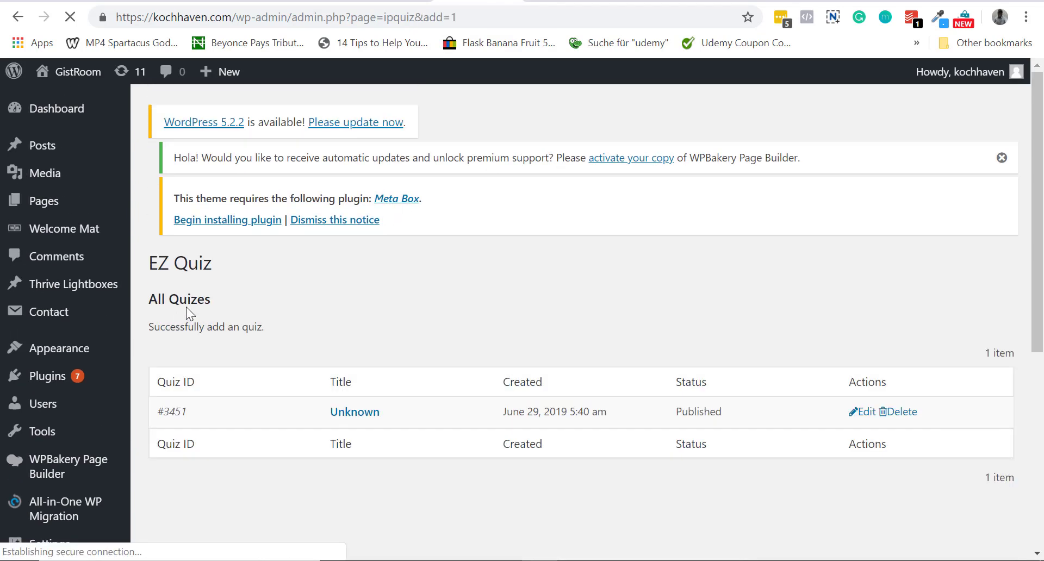
- Open the newly added quiz for editing from the list of all quizzes
{"action": "scroll", "coordinate": [375, 329], "scroll_direction": "down", "scroll_amount": 4}
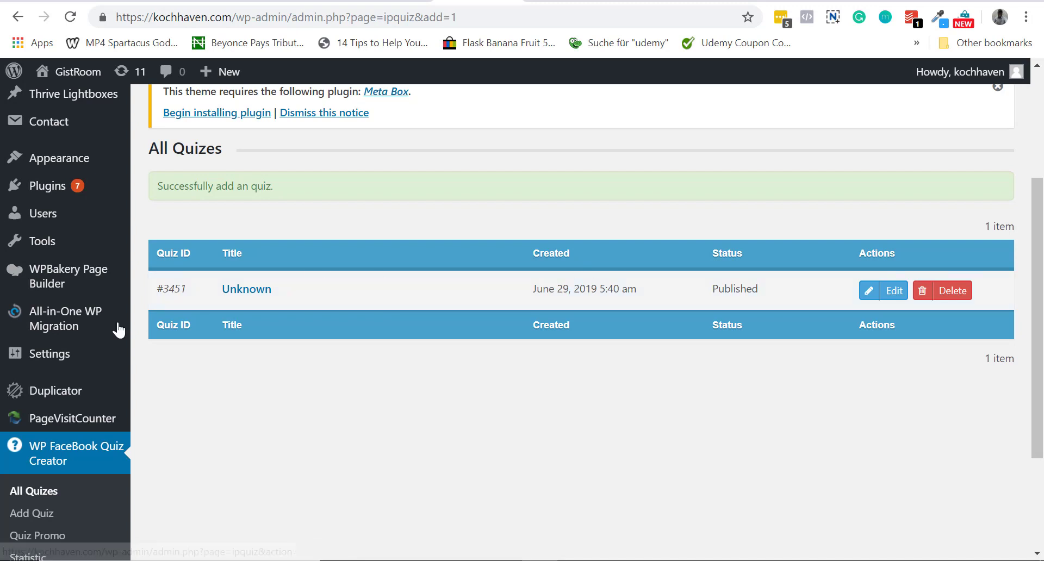
{"action": "mouse_move", "coordinate": [117, 325]}
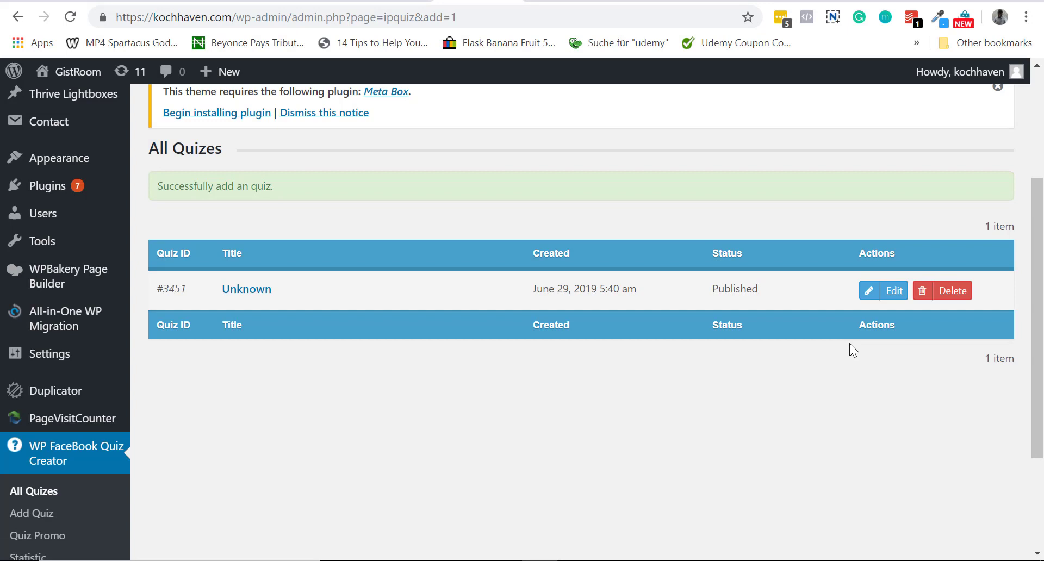
{"action": "left_click", "coordinate": [888, 297]}
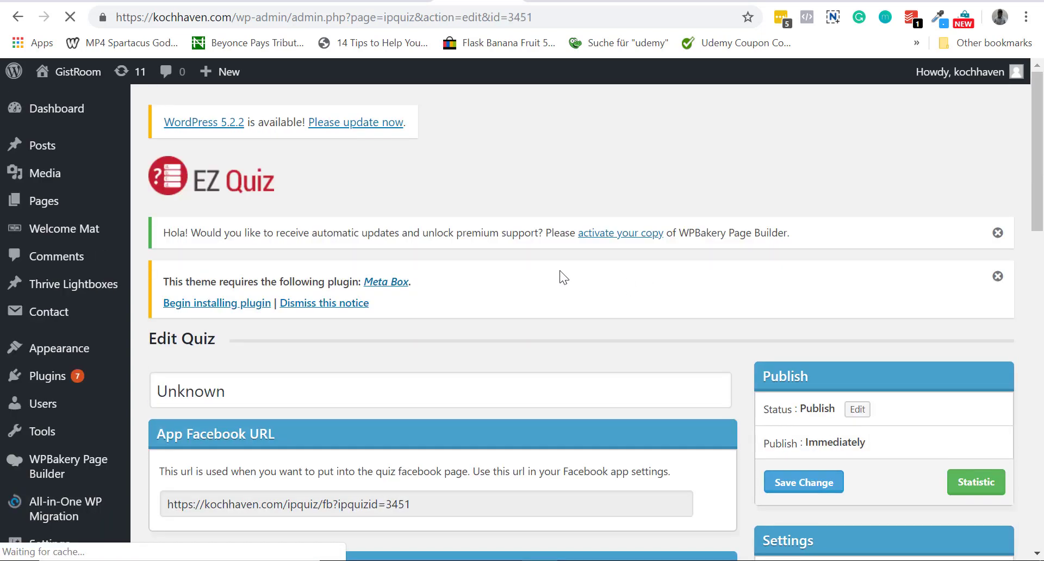
- Examine the quiz's App Facebook URL, content fields, finish settings and question list on its edit page
{"action": "scroll", "coordinate": [560, 270], "scroll_direction": "down", "scroll_amount": 4}
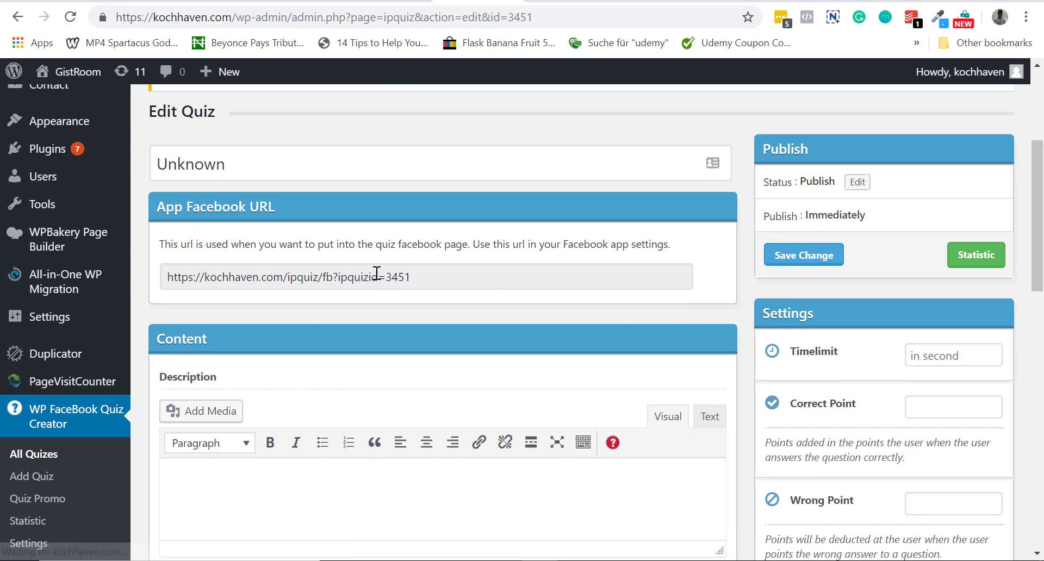
{"action": "left_click", "coordinate": [264, 279]}
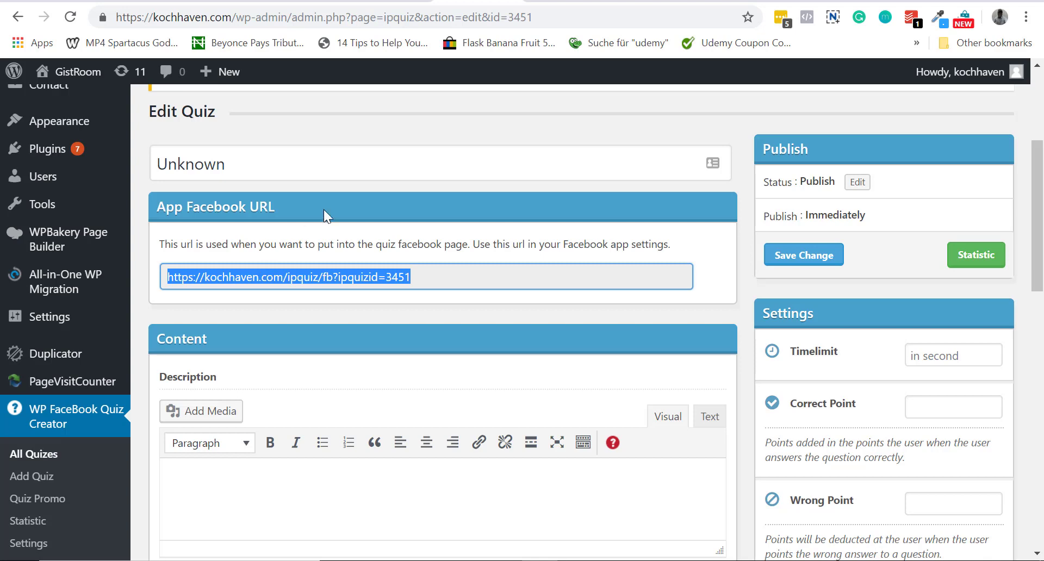
{"action": "left_click", "coordinate": [321, 125]}
{"action": "scroll", "coordinate": [321, 125], "scroll_direction": "up", "scroll_amount": 4}
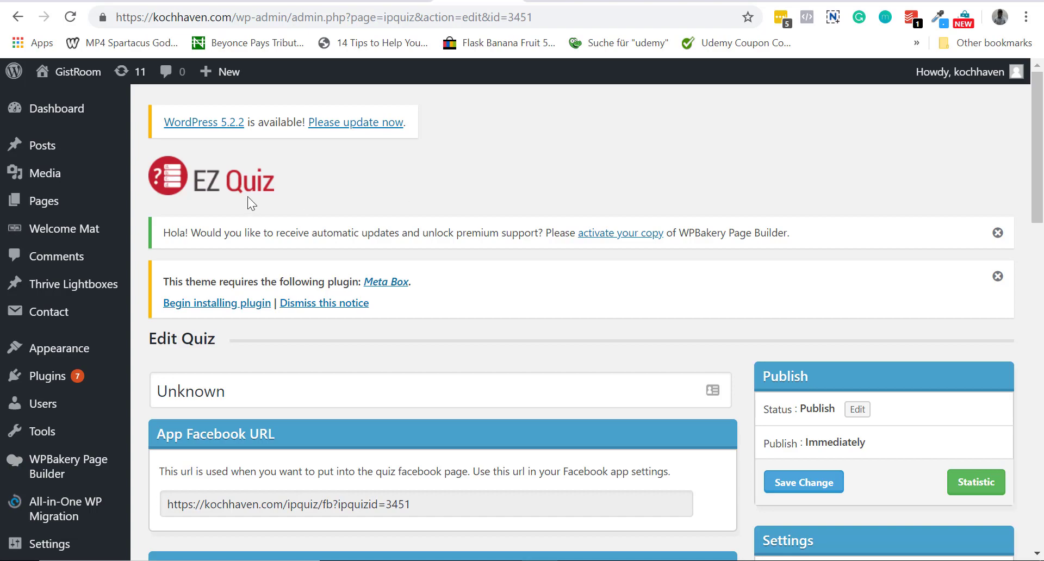
{"action": "scroll", "coordinate": [490, 193], "scroll_direction": "down", "scroll_amount": 15}
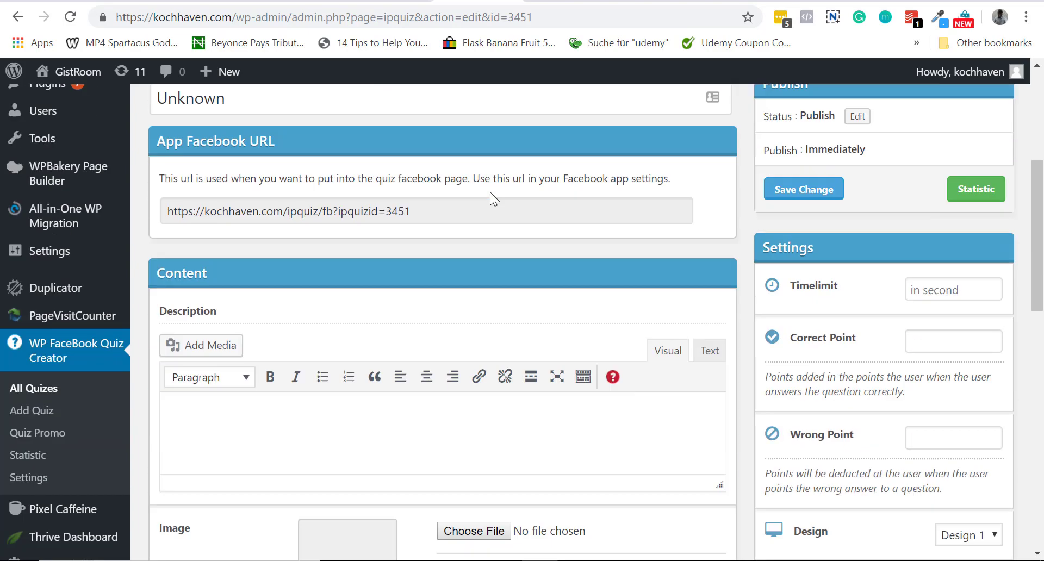
{"action": "scroll", "coordinate": [491, 192], "scroll_direction": "down", "scroll_amount": 2}
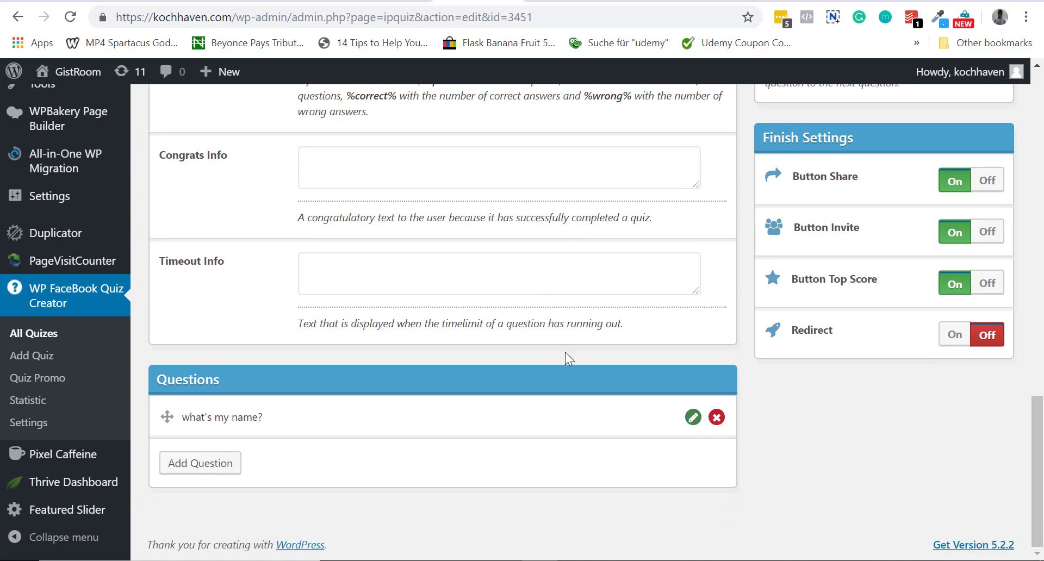
{"action": "scroll", "coordinate": [742, 272], "scroll_direction": "up", "scroll_amount": 17}
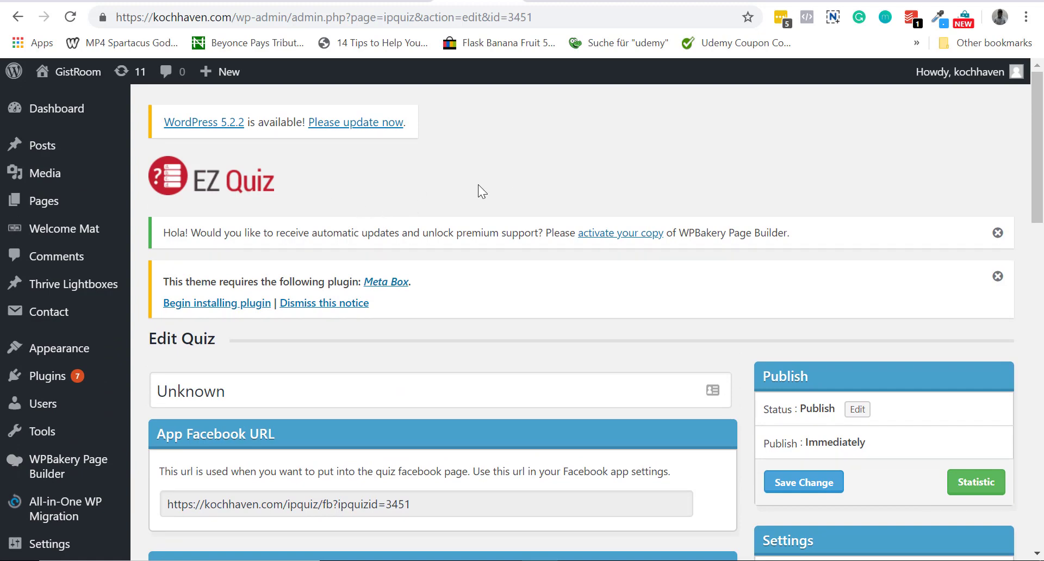
{"action": "scroll", "coordinate": [482, 190], "scroll_direction": "down", "scroll_amount": 2}
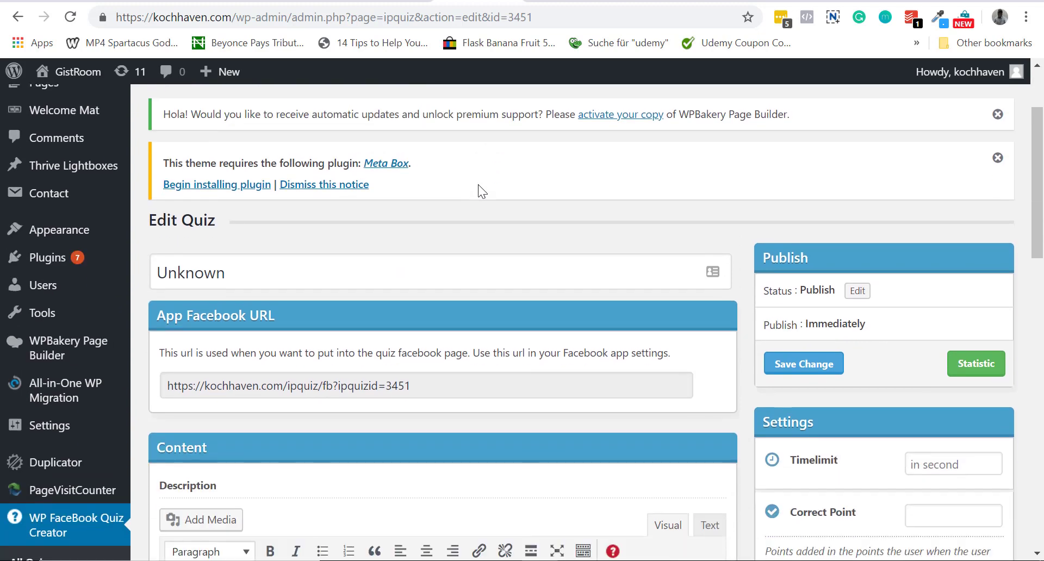